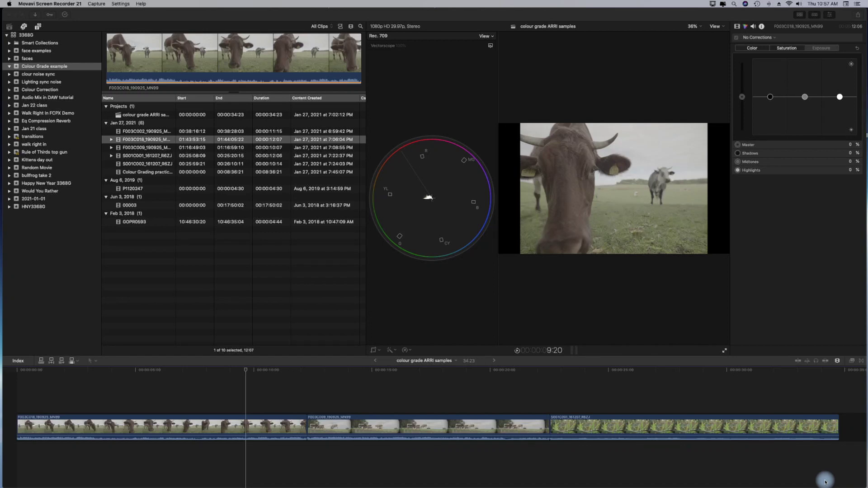
Select the first cow clip with the playhead at 3:17 and hide the library and browser
click(103, 372)
click(103, 372)
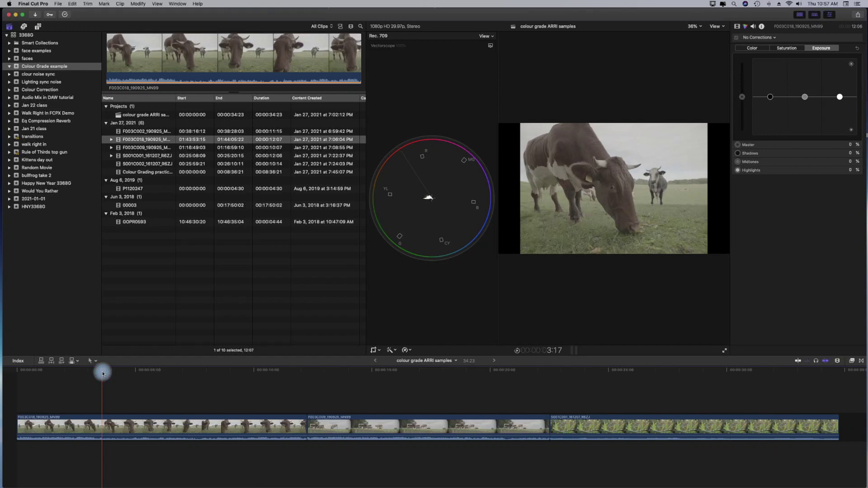
click(116, 431)
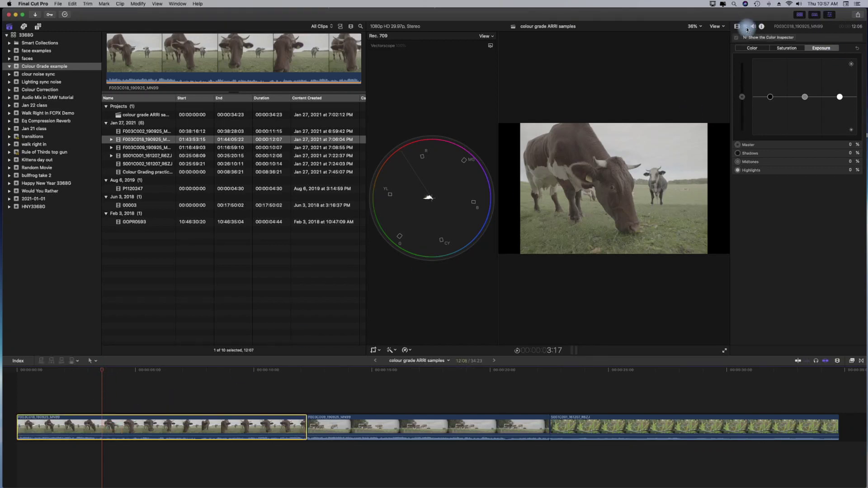
click(799, 16)
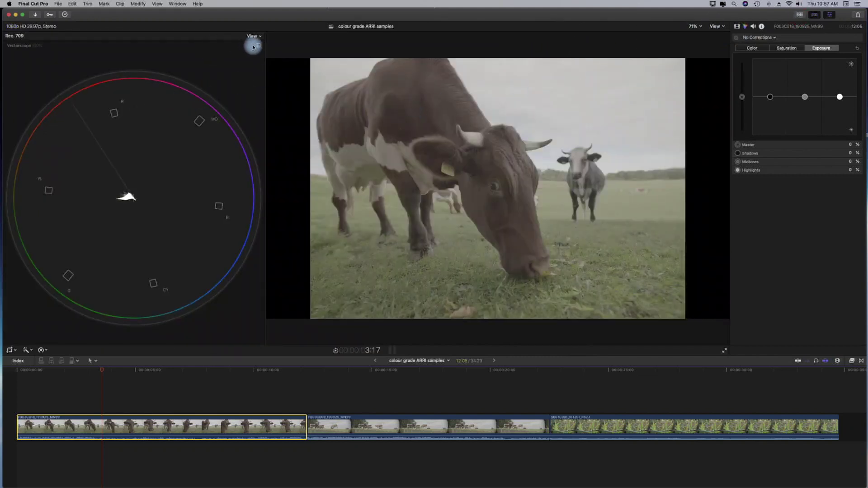
Replace the vectorscope with a single-layout Luma waveform scope
click(255, 46)
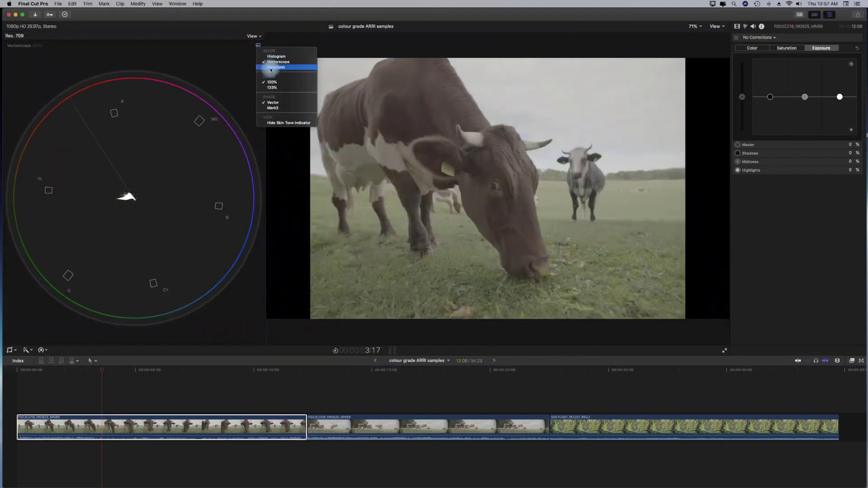
click(270, 68)
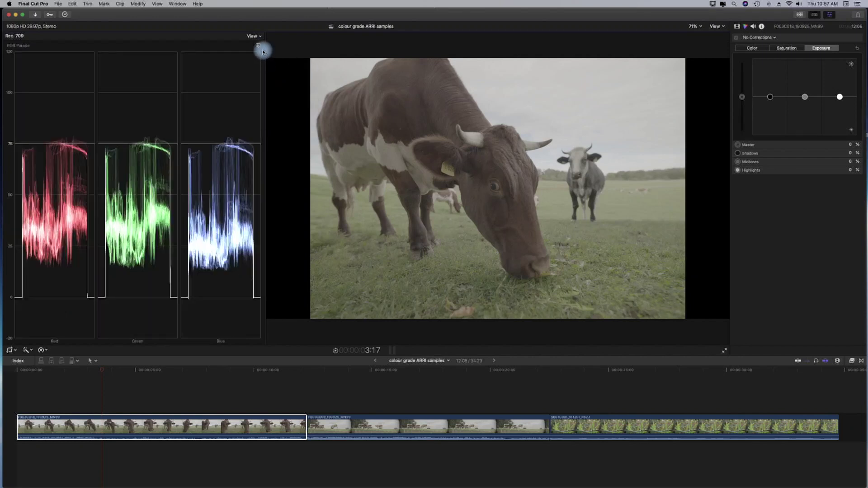
click(259, 47)
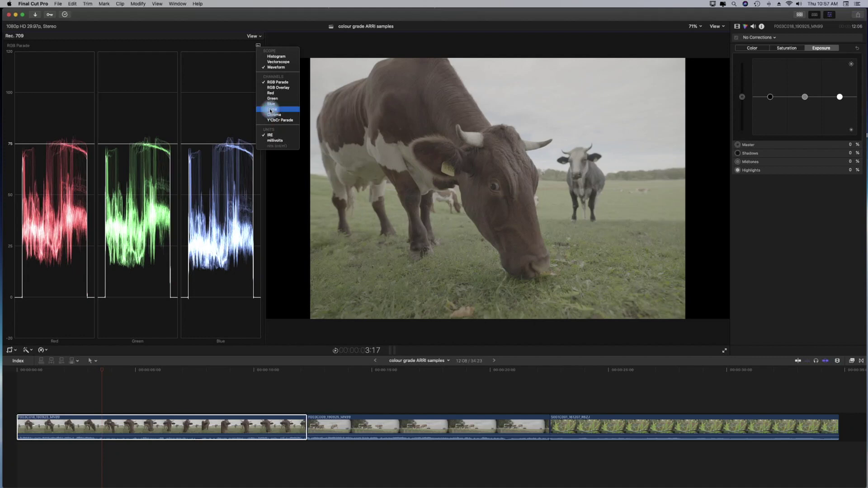
click(271, 109)
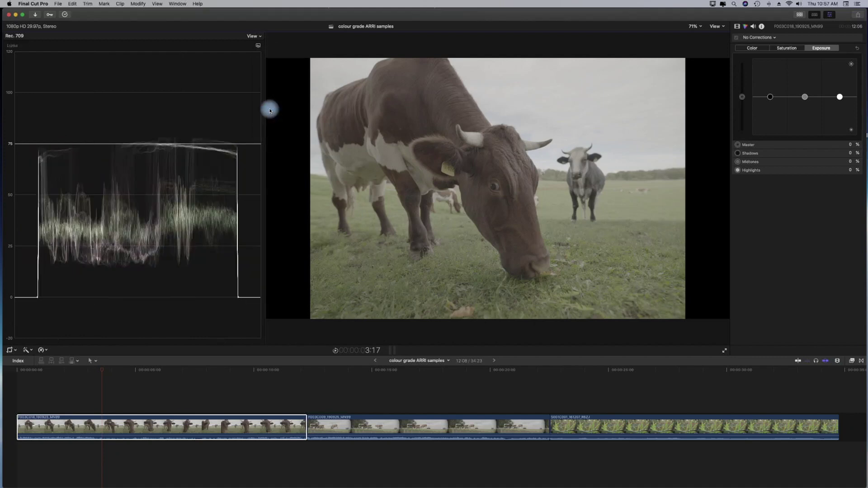
click(256, 38)
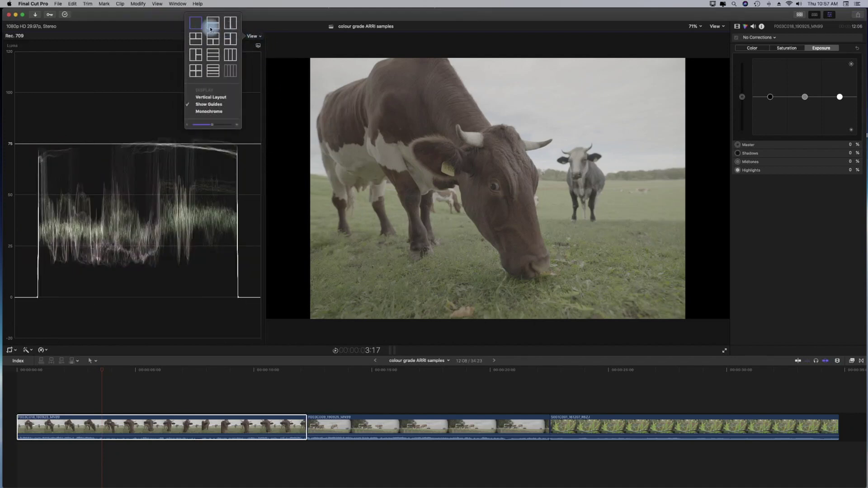
click(196, 22)
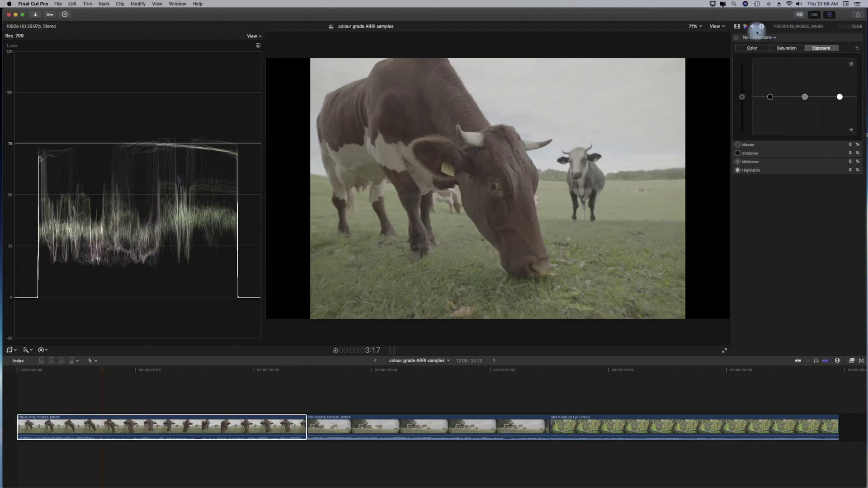
Add Color Curves and move the luma black point right and white point left for deeper contrast
click(775, 38)
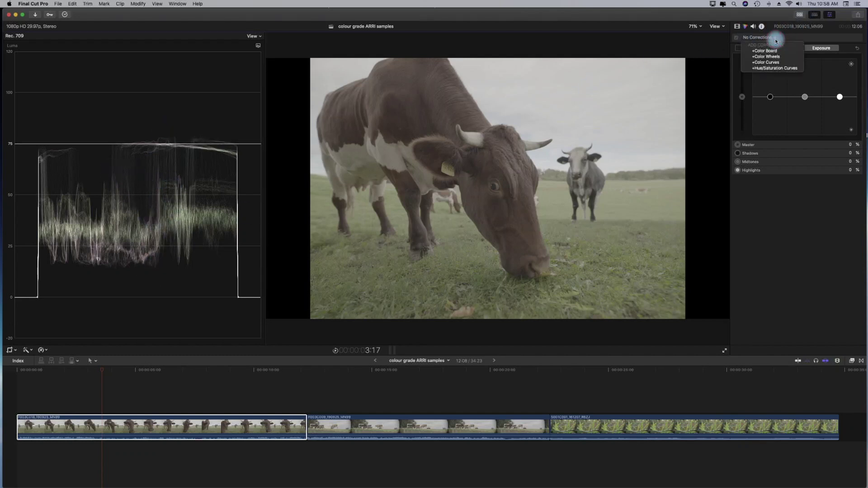
click(767, 62)
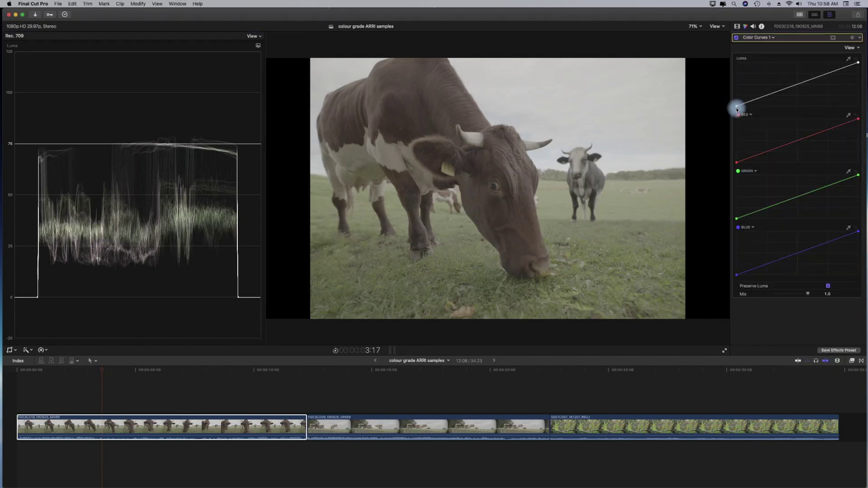
drag(737, 108, 756, 111)
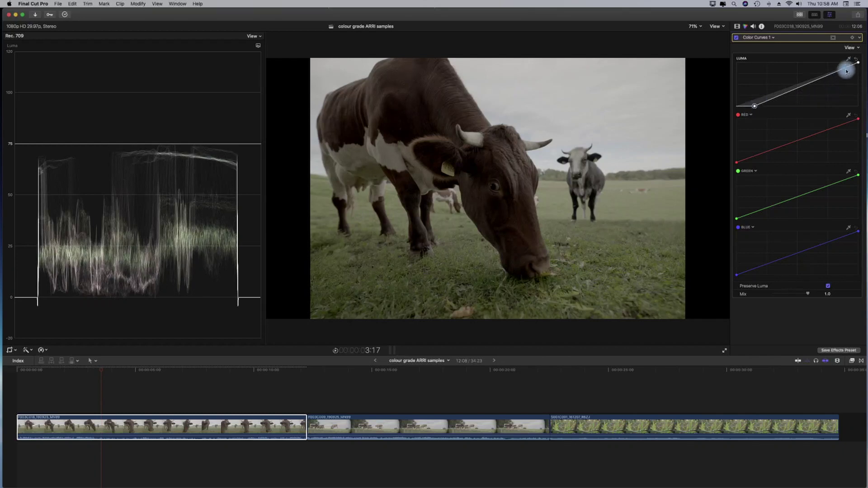
drag(858, 64, 838, 64)
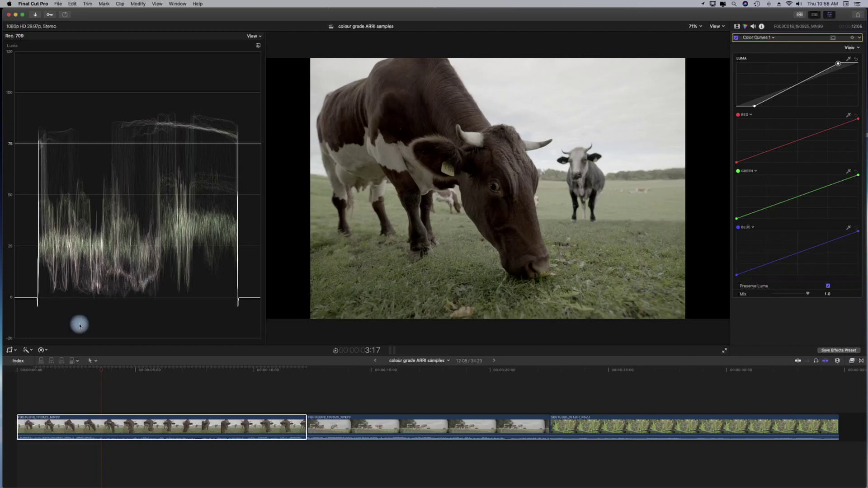
click(11, 351)
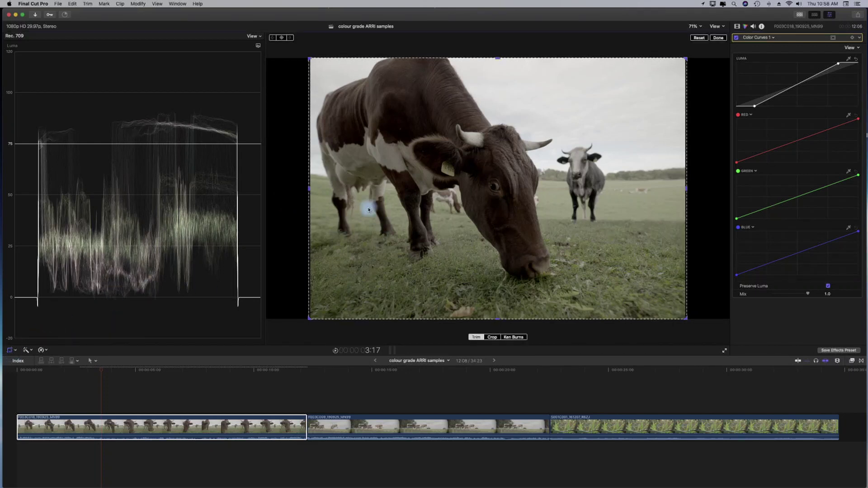
Crop the viewer image down to a small patch of sky
drag(310, 319, 372, 160)
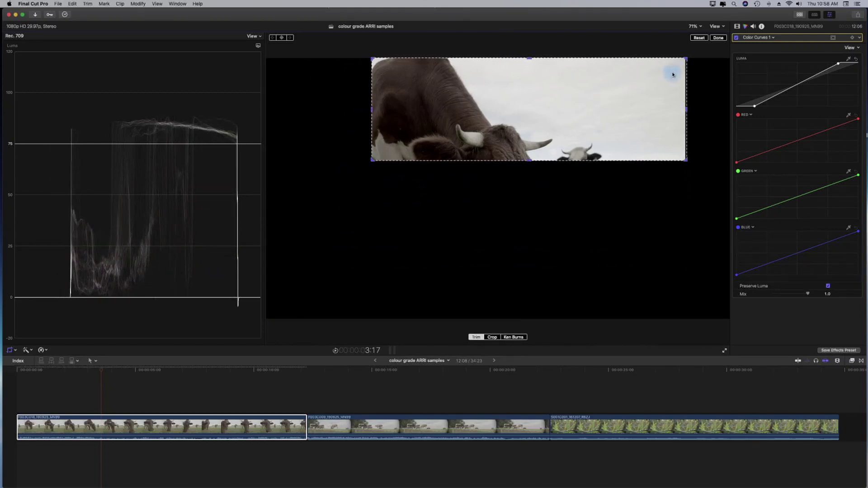
click(685, 60)
drag(682, 61, 394, 152)
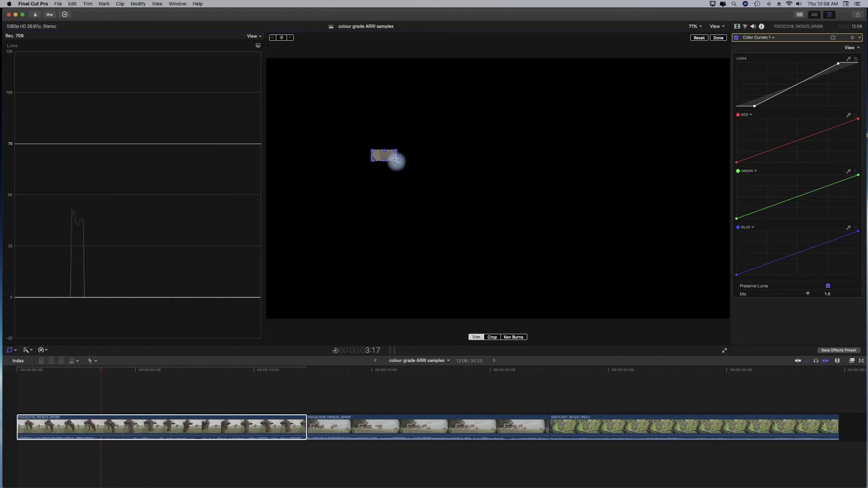
Show an RGB Parade, adjust the blue curve's highlight point, and reset the crop to full frame
click(260, 47)
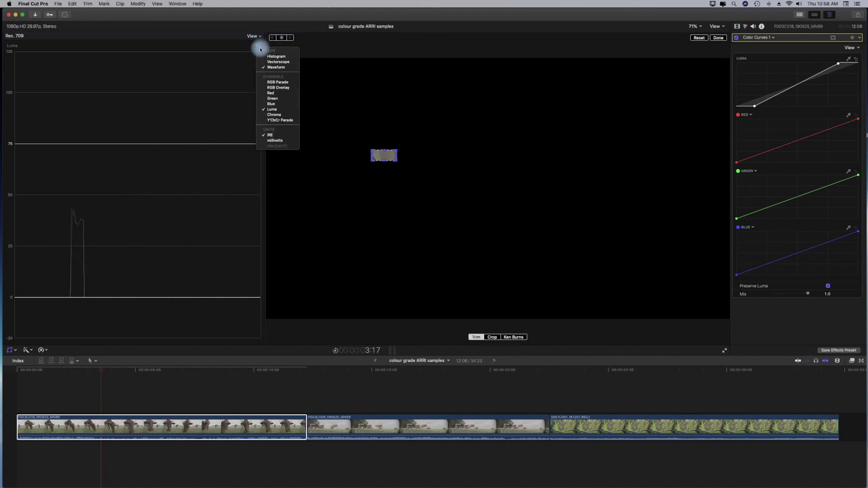
click(271, 83)
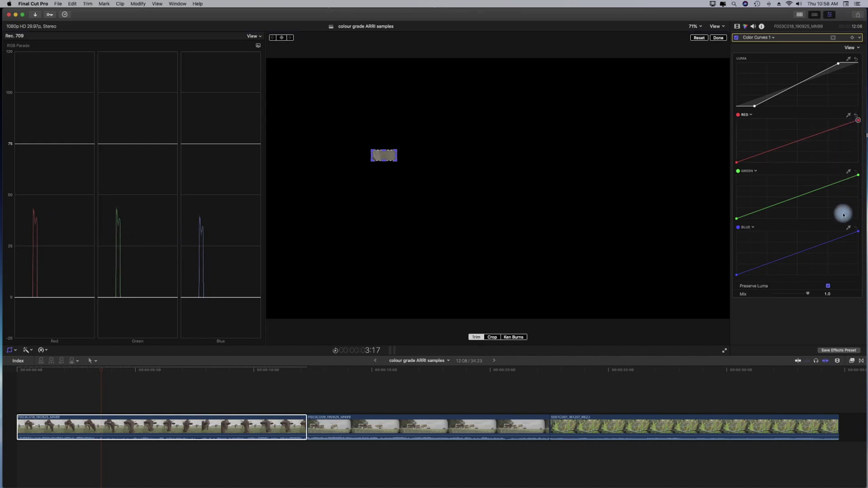
drag(855, 232, 848, 231)
click(700, 39)
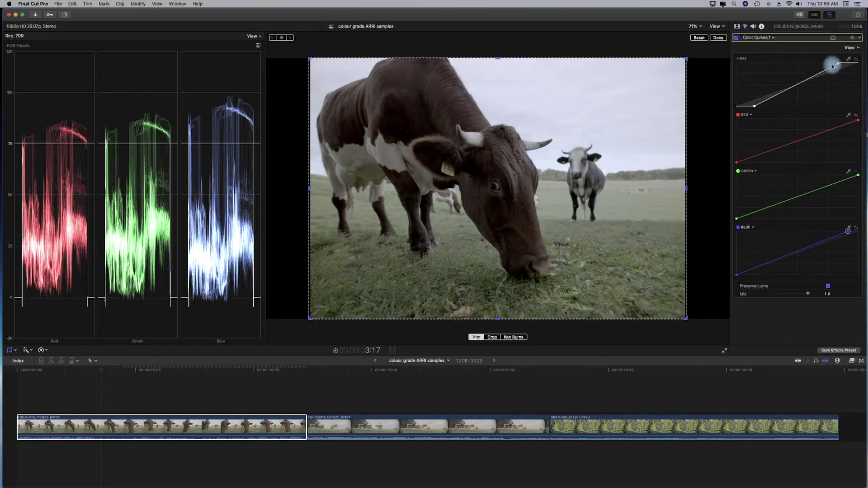
click(723, 40)
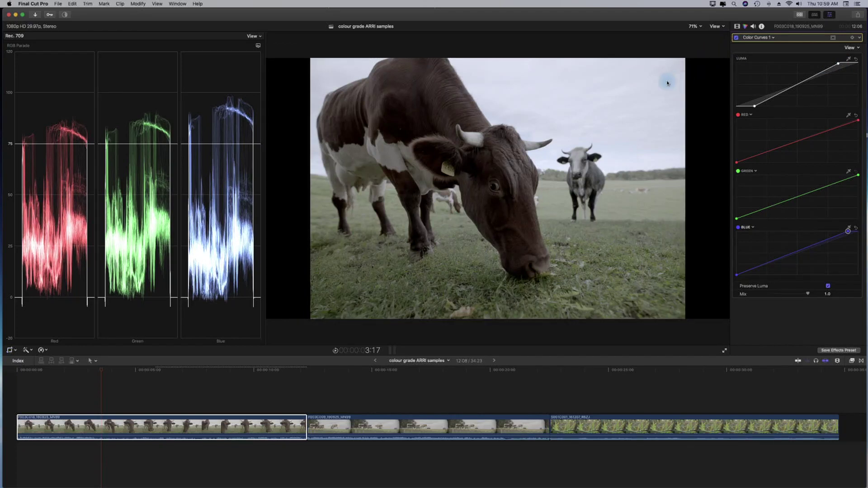
Sample the sky's brightness onto the luma curve and lower that point slightly
click(849, 59)
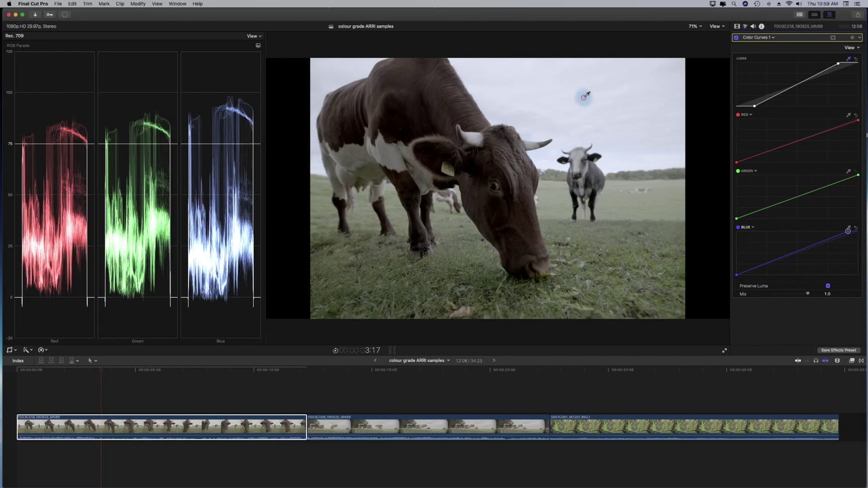
click(588, 95)
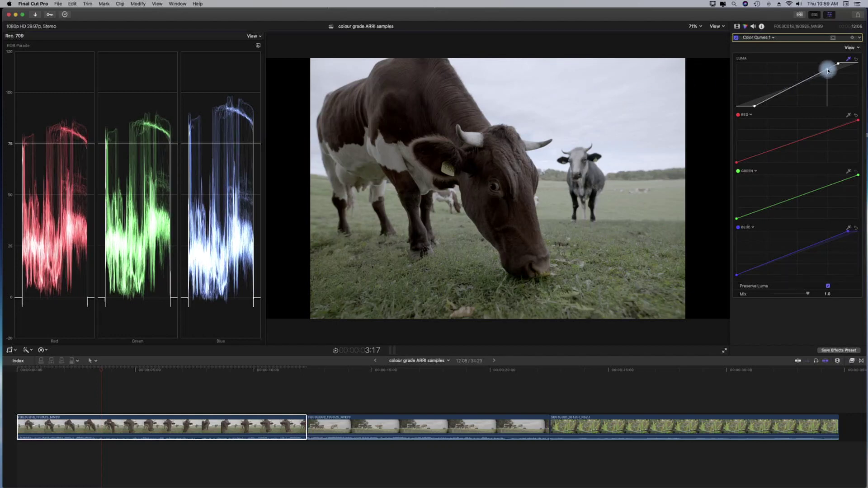
drag(829, 72, 828, 73)
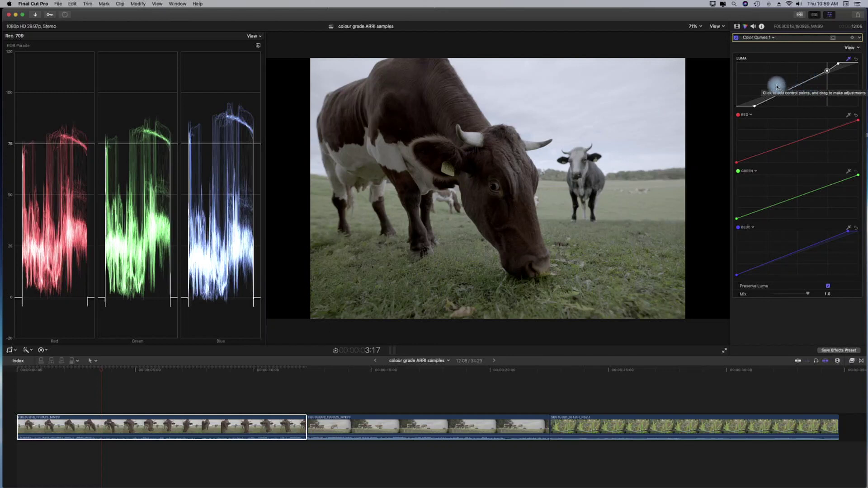
Add Hue/Saturation Curves and raise the Hue vs Sat peak for the sampled grass green
click(775, 40)
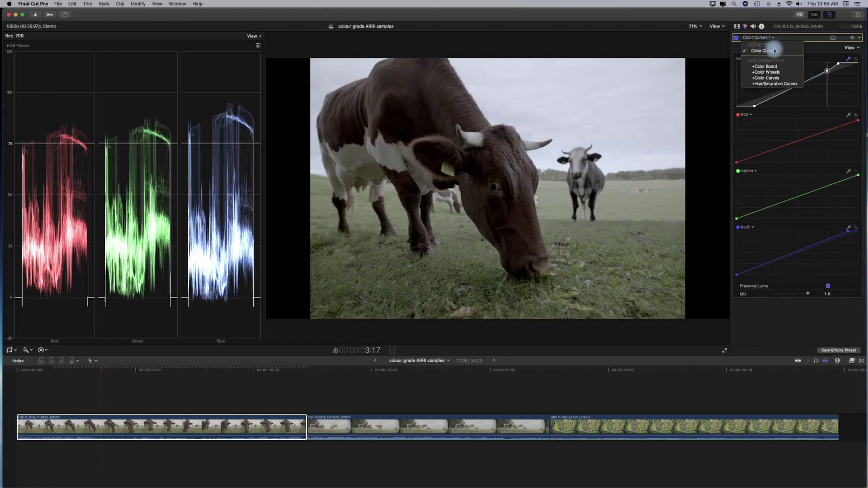
click(774, 85)
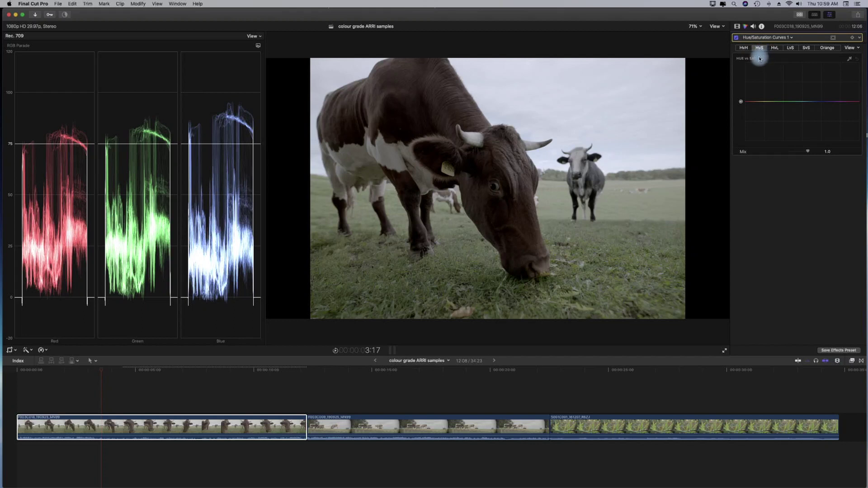
click(850, 59)
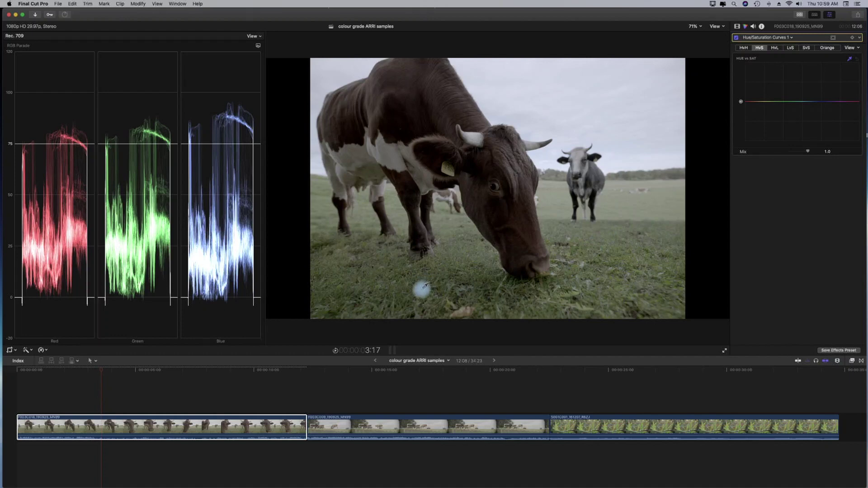
click(432, 288)
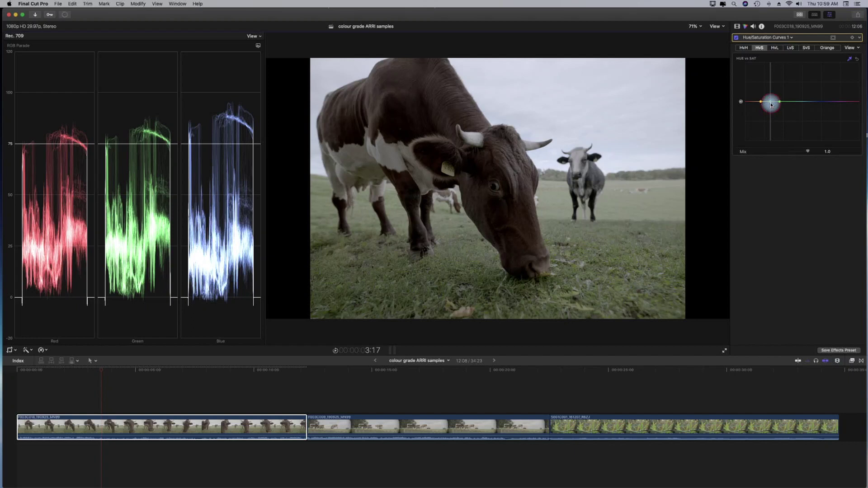
mouse_move(771, 105)
mouse_down()
mouse_move(772, 88)
mouse_move(774, 139)
mouse_move(773, 76)
mouse_up()
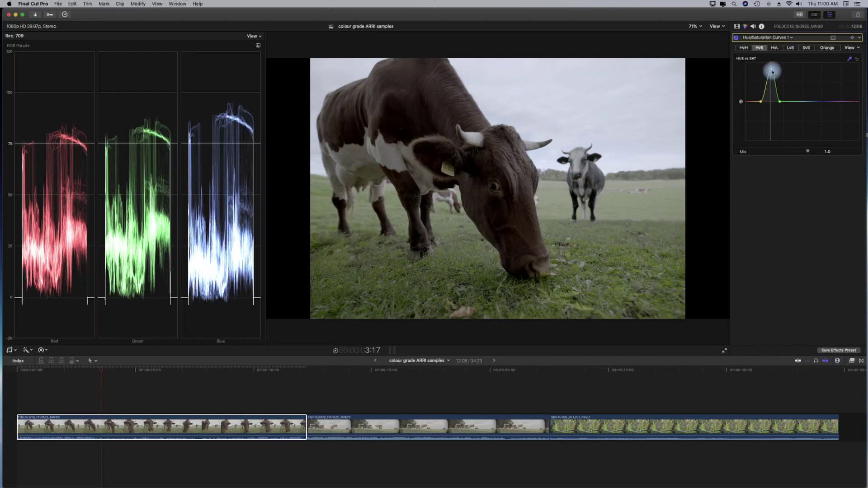
drag(773, 71, 770, 71)
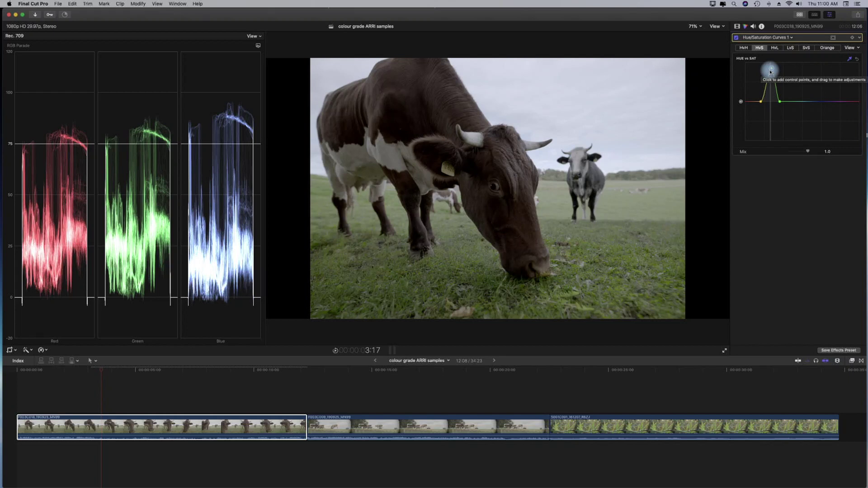
click(792, 39)
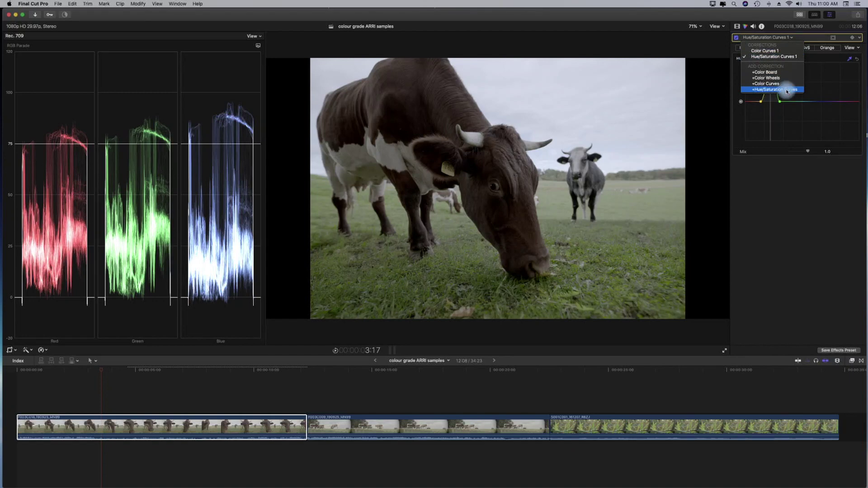
Add a second Hue/Saturation Curves and dip the Hue vs Hue point sampled from the grass
click(787, 90)
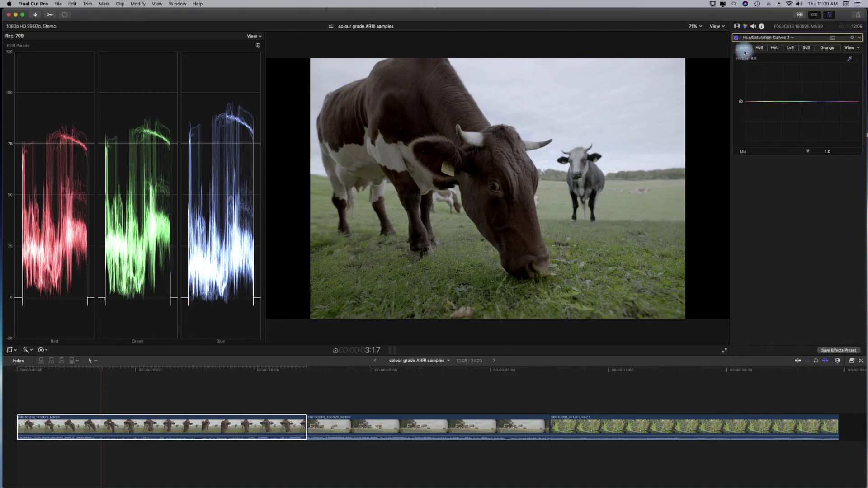
click(850, 60)
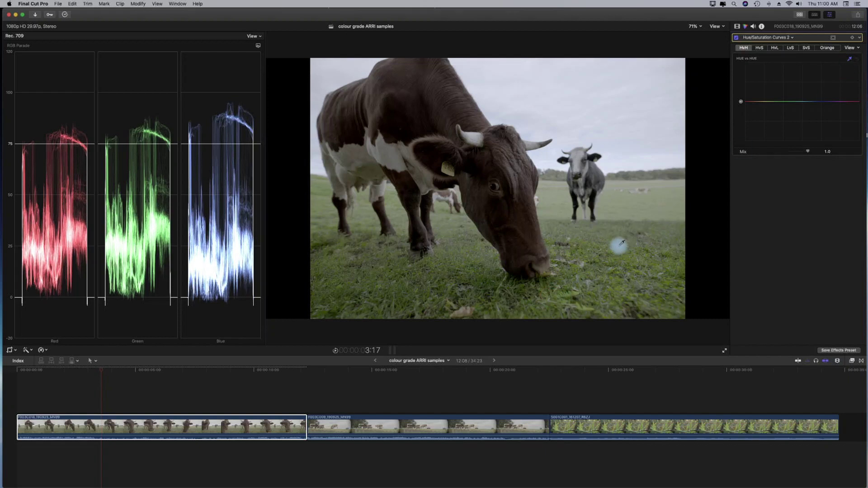
click(563, 298)
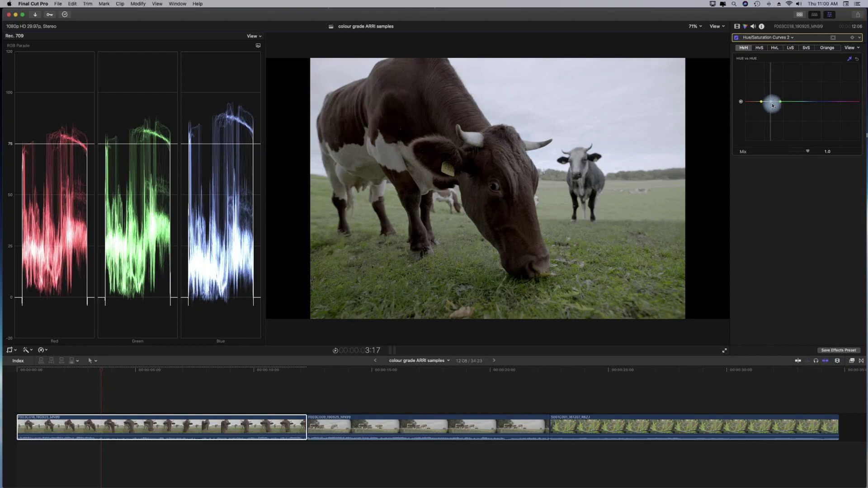
mouse_move(772, 103)
mouse_down()
mouse_move(772, 81)
mouse_move(772, 139)
mouse_move(771, 112)
mouse_up()
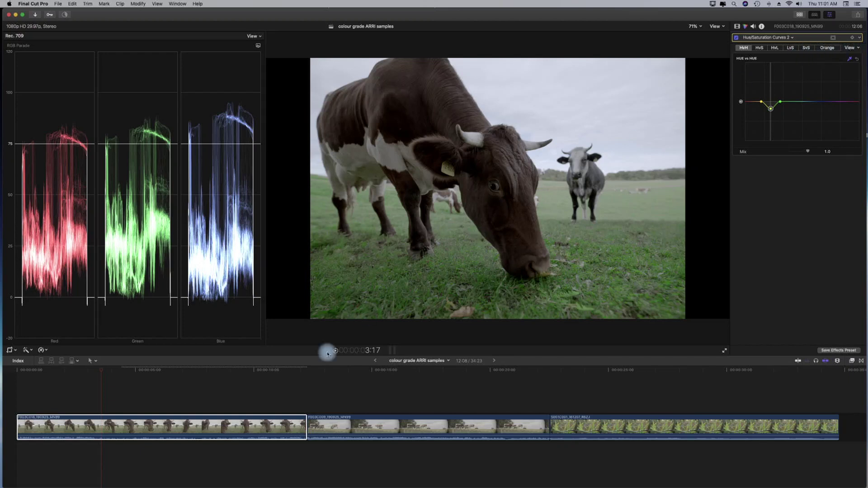
Select the cows-behind-fence clip in the timeline for grading
scroll(466, 367, right, 5)
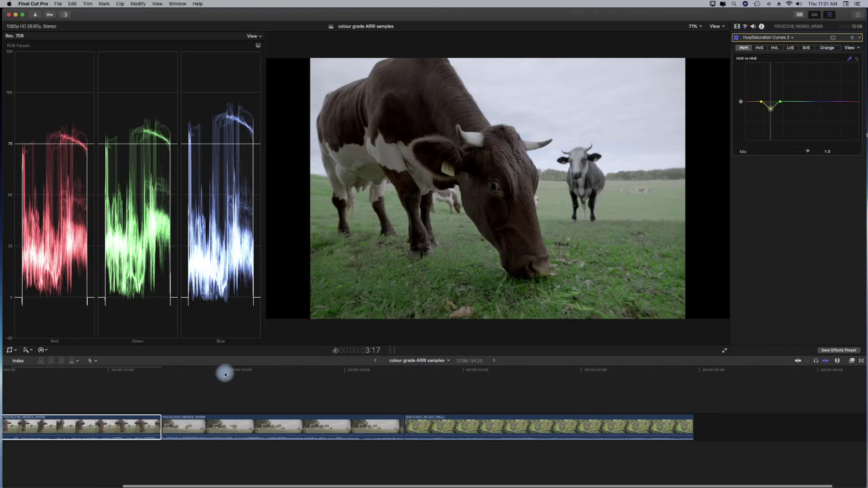
click(249, 370)
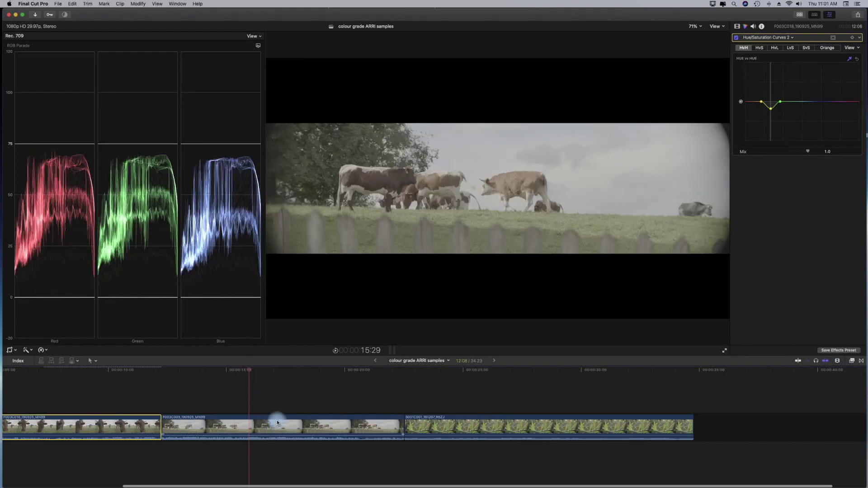
click(293, 424)
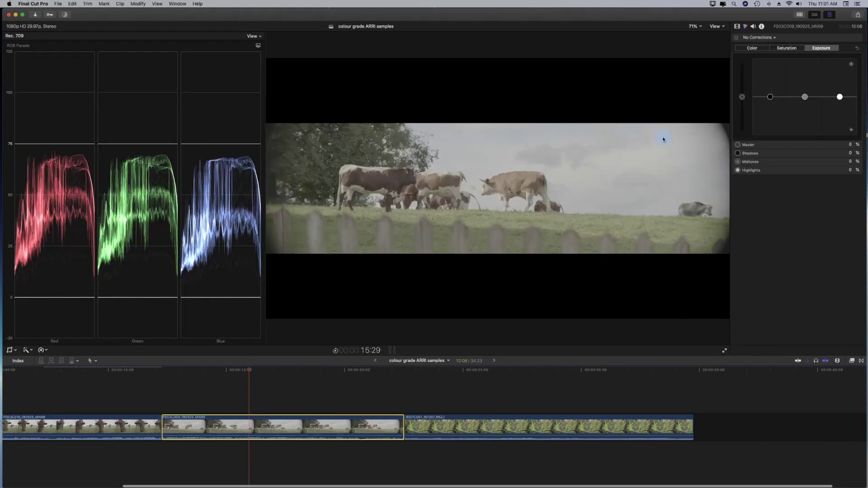
Add Color Curves to the fence clip, show a Luma waveform, and steepen the luma black and white points
click(776, 40)
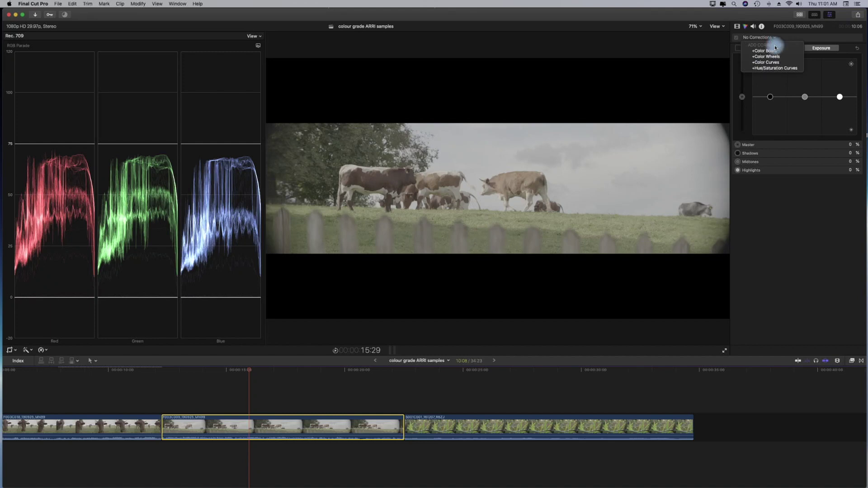
click(767, 62)
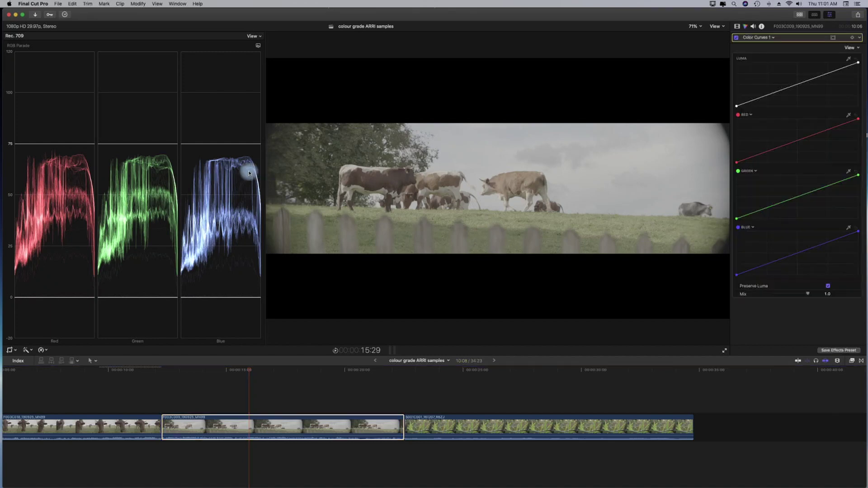
click(259, 48)
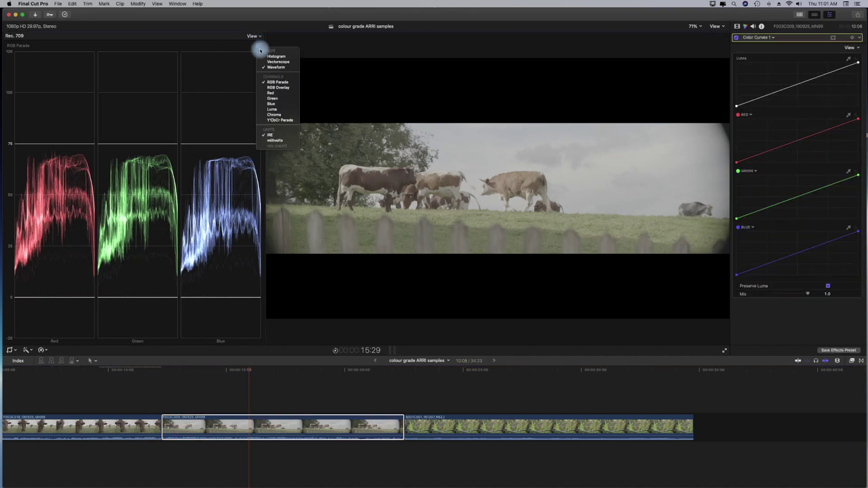
click(267, 110)
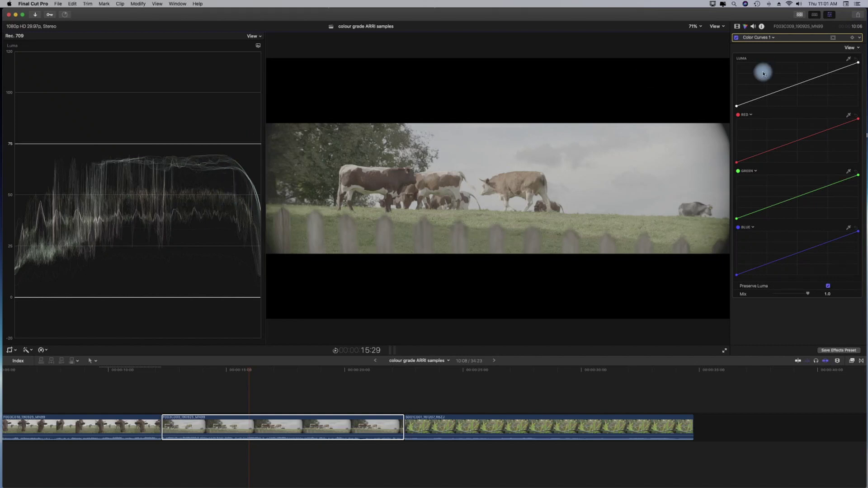
drag(738, 109, 759, 107)
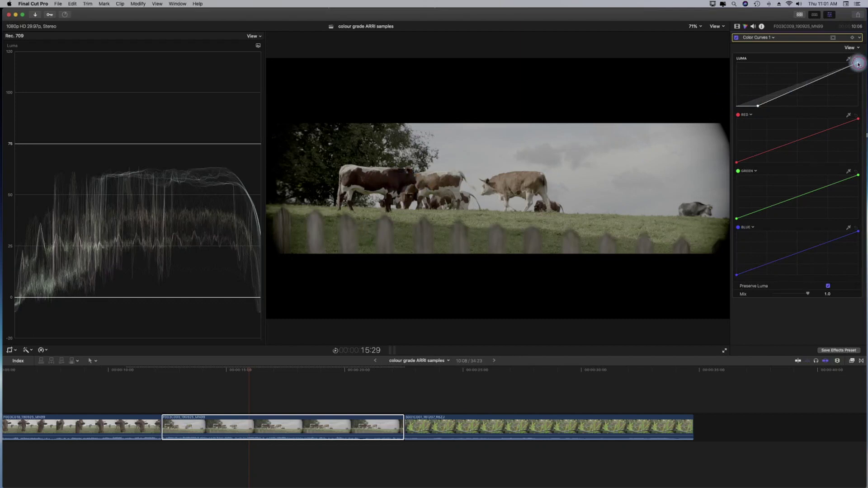
drag(845, 68, 842, 65)
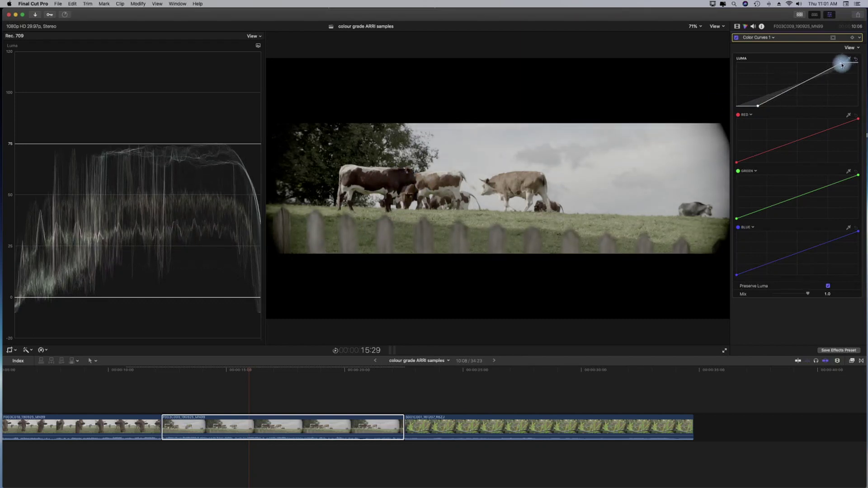
mouse_move(843, 65)
mouse_down()
mouse_move(818, 63)
mouse_move(832, 69)
mouse_up()
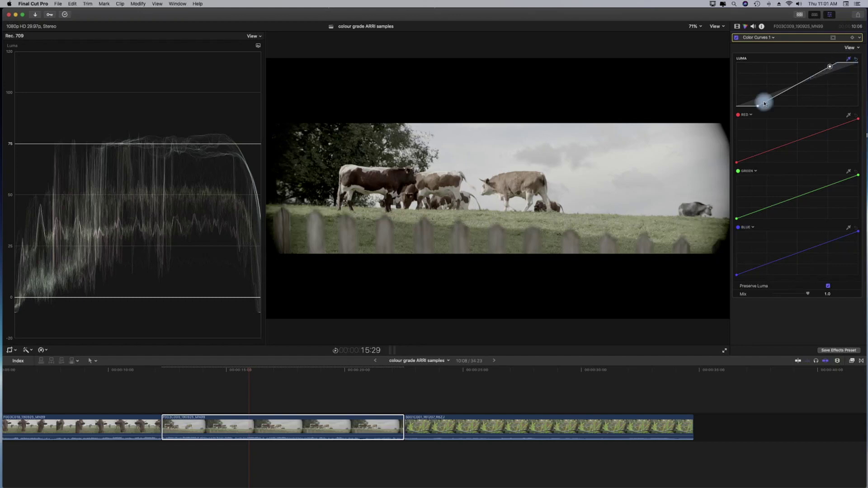
click(17, 349)
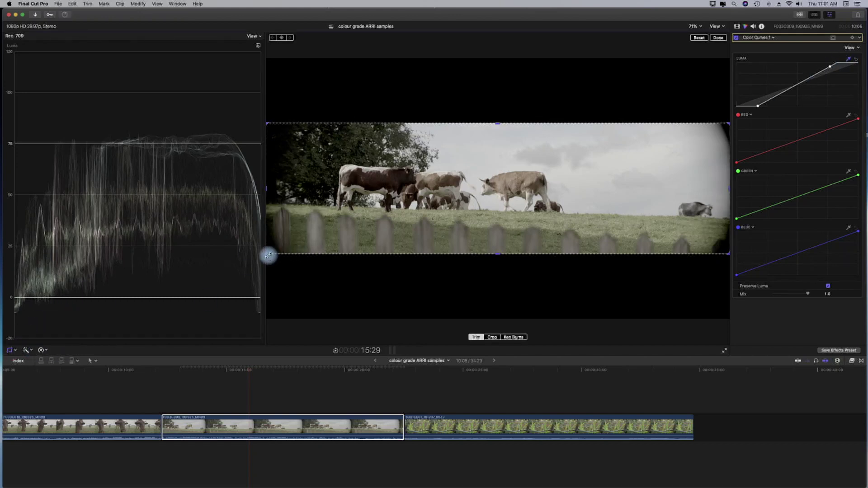
Crop the fence clip's frame down to a small area and restore the inspector width
drag(268, 255, 345, 168)
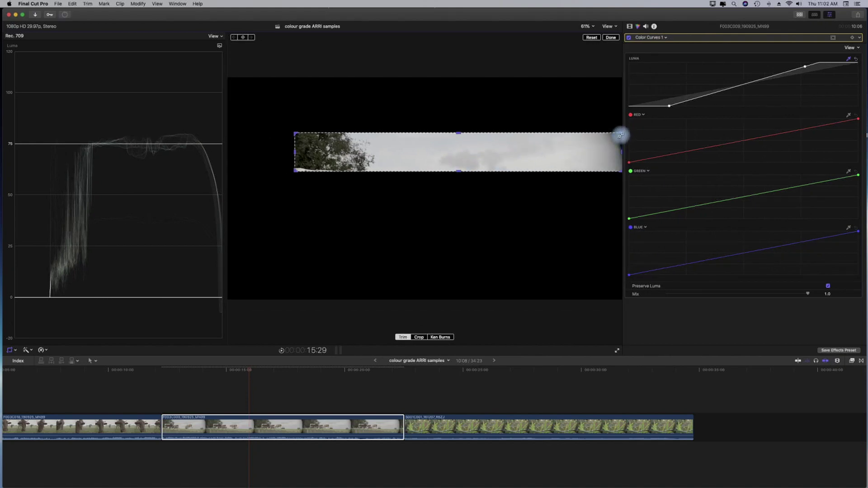
drag(621, 135, 322, 171)
drag(624, 48, 738, 50)
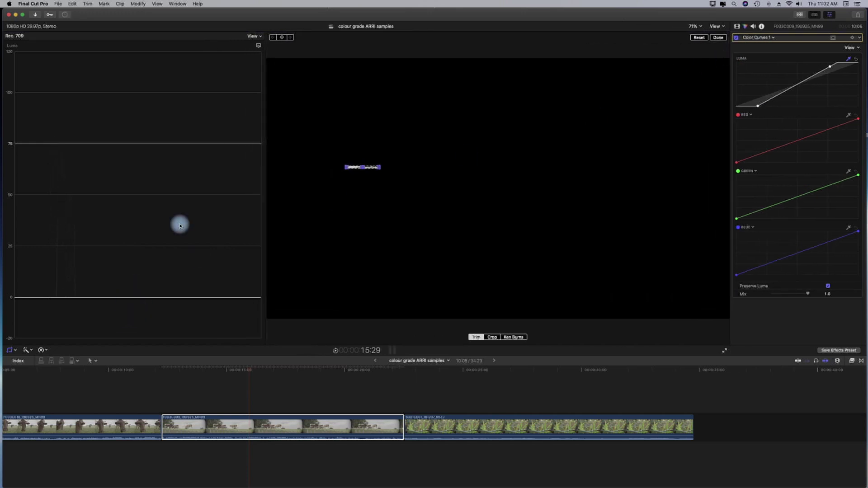
Show an RGB Parade, nudge the blue highlight point, and reset the crop to full frame
click(258, 45)
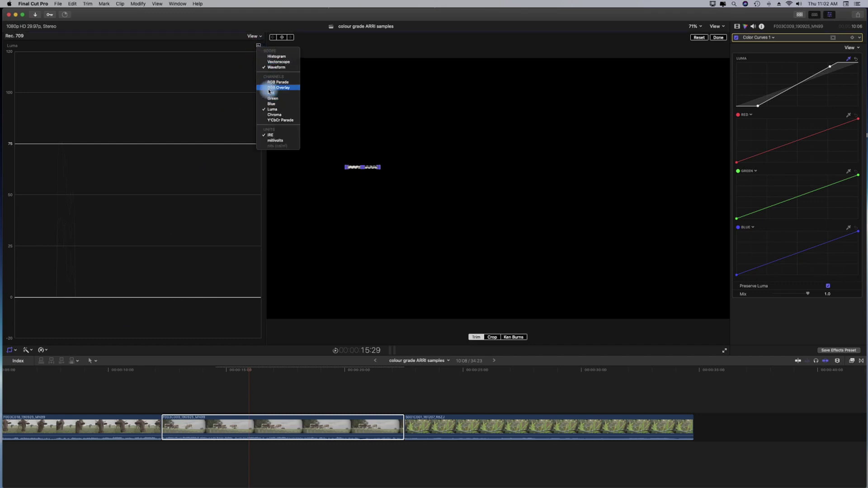
click(269, 82)
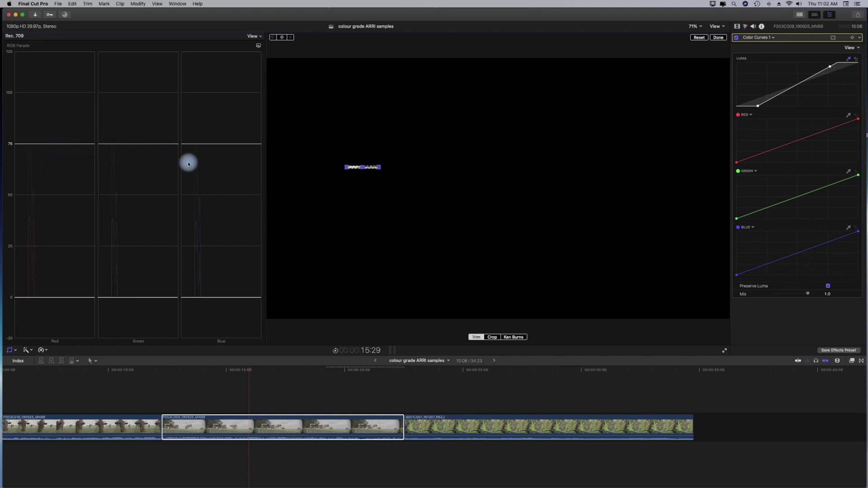
drag(861, 233, 856, 233)
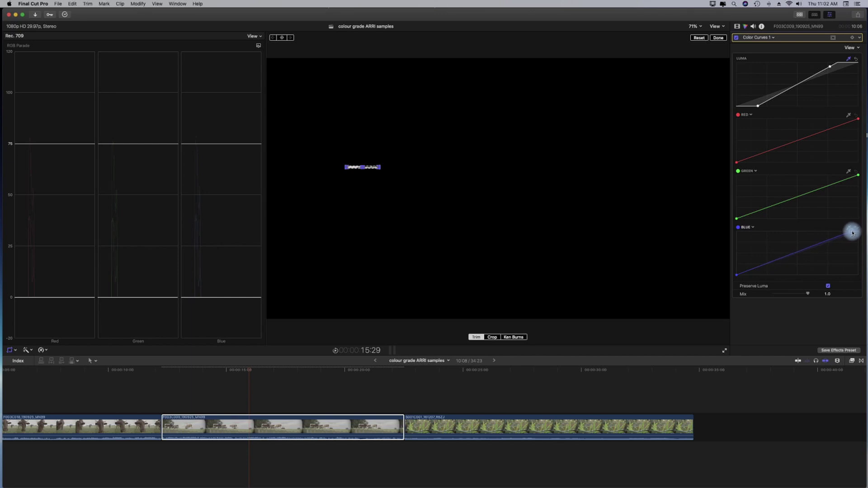
drag(852, 233, 851, 231)
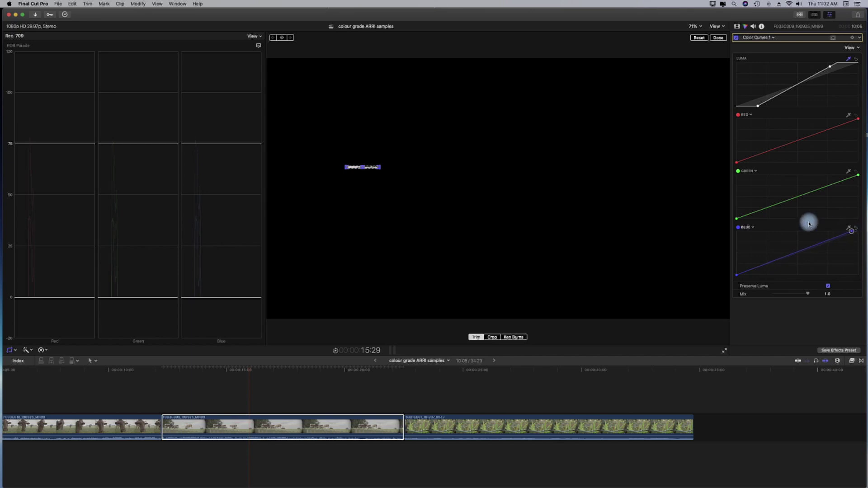
click(698, 38)
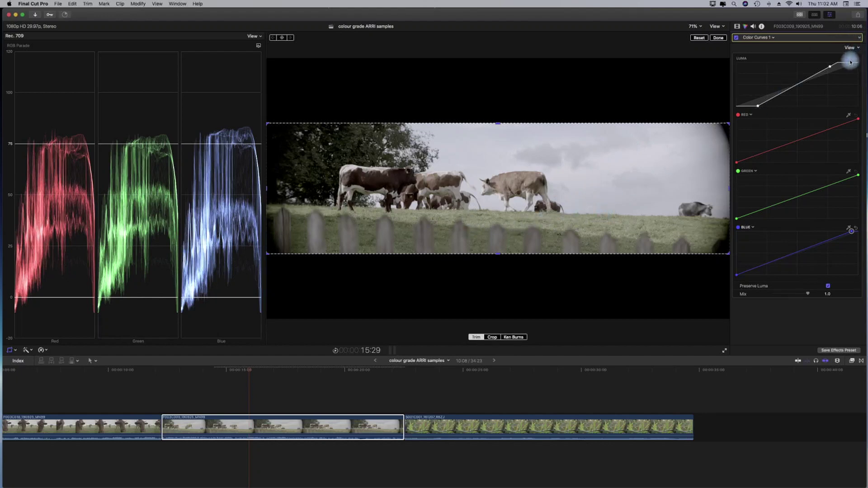
click(719, 38)
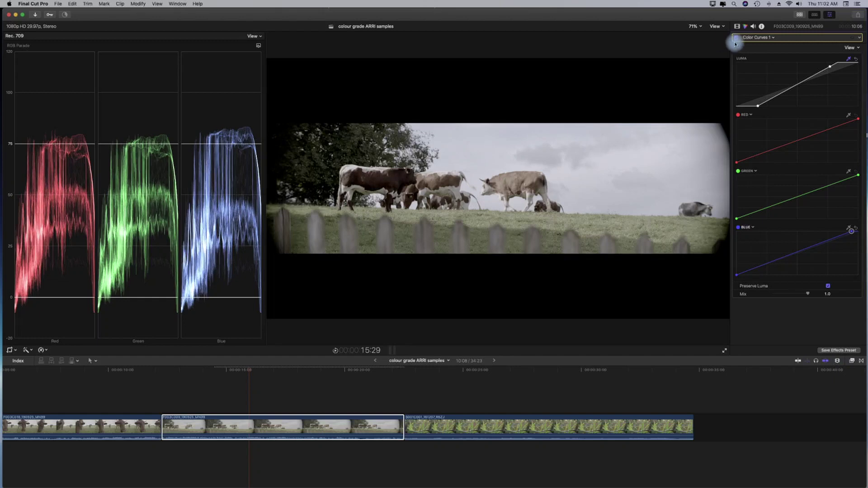
click(851, 59)
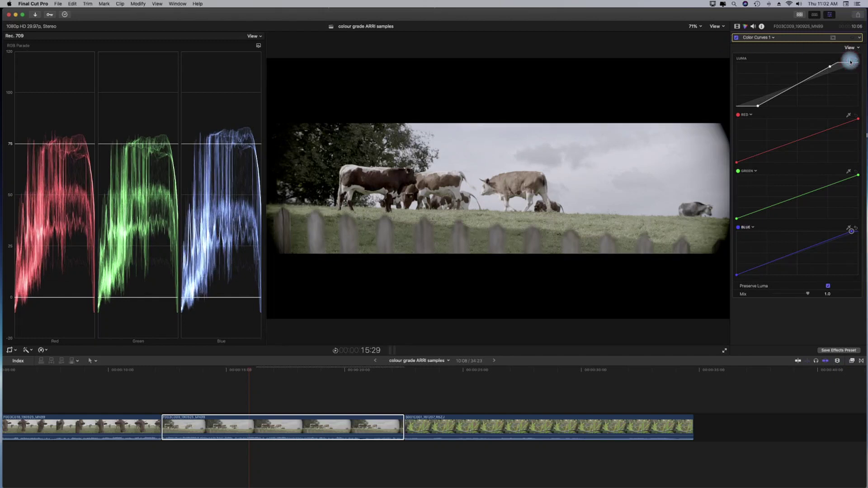
click(551, 154)
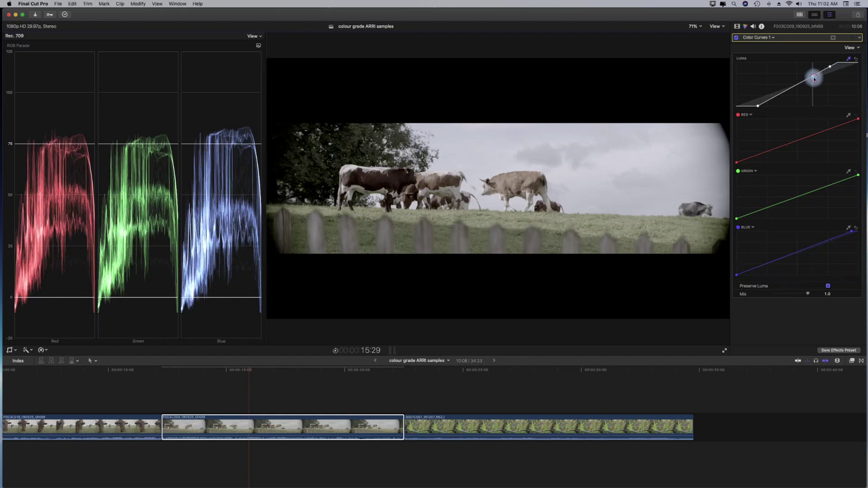
drag(814, 79, 815, 80)
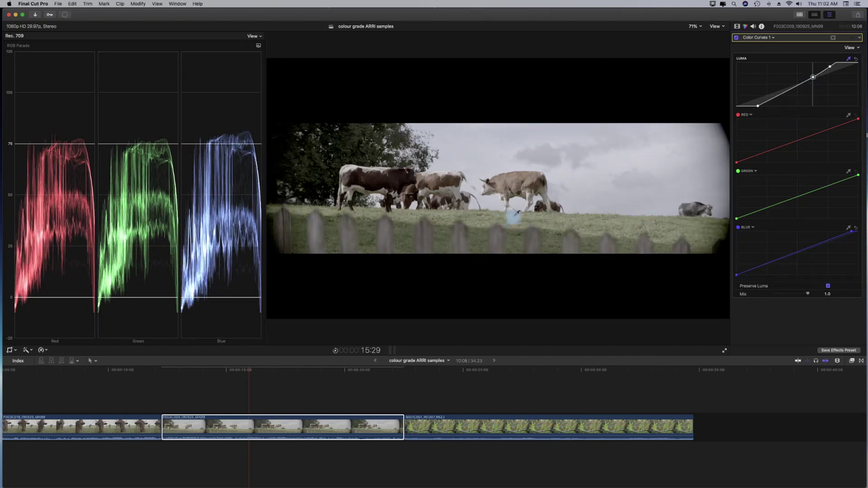
Add Hue/Saturation Curves to the fence clip and sample a cow's colour onto the Hue vs Hue curve
click(776, 41)
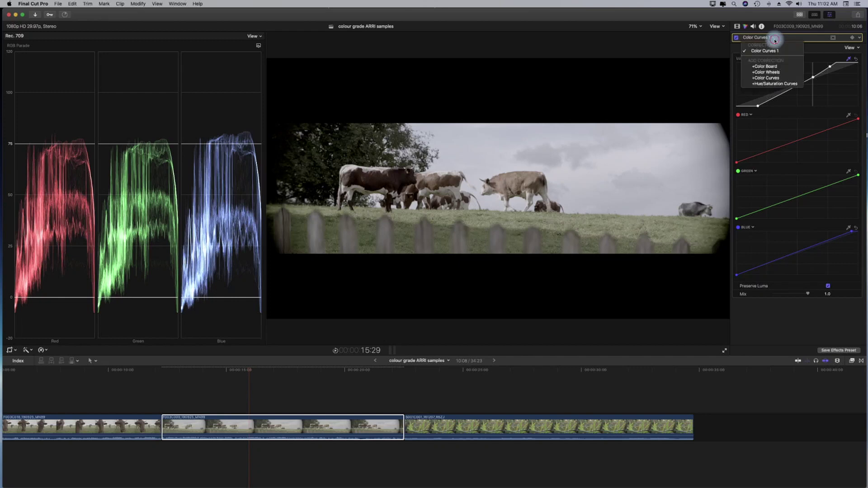
click(776, 88)
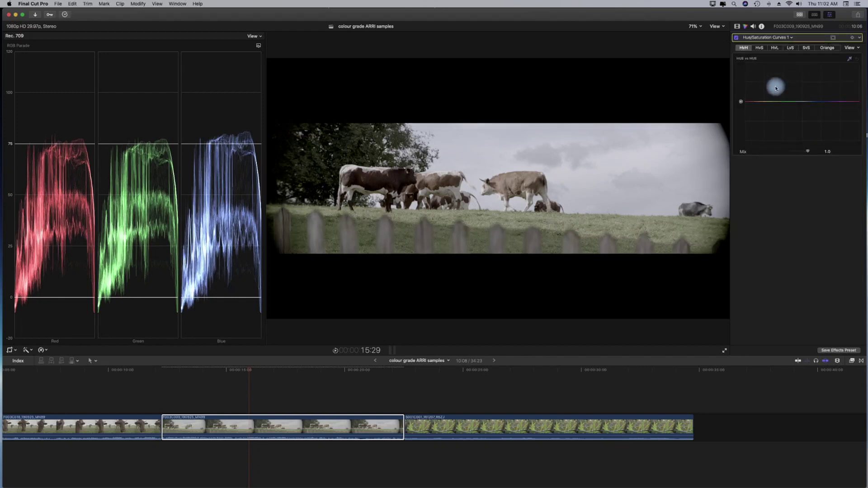
click(849, 59)
drag(526, 180, 514, 177)
click(756, 105)
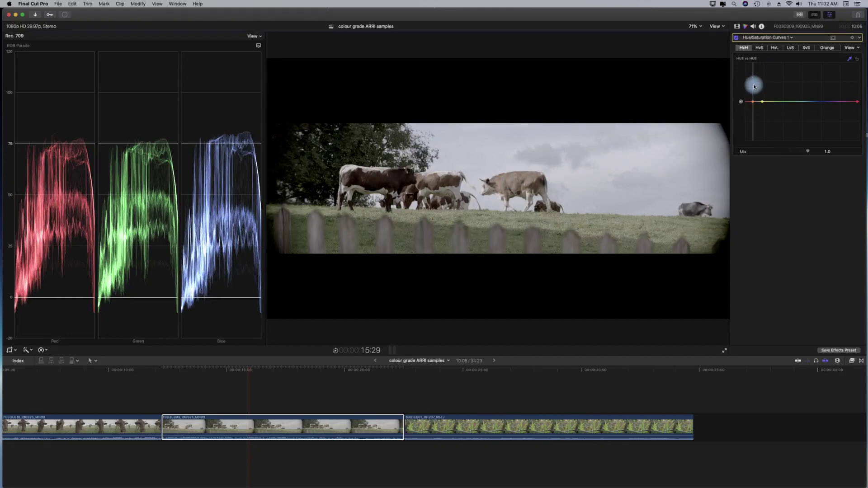
Sample the cow's brown on the Hue vs Sat curve and raise its saturation strongly
click(759, 48)
click(850, 58)
click(525, 175)
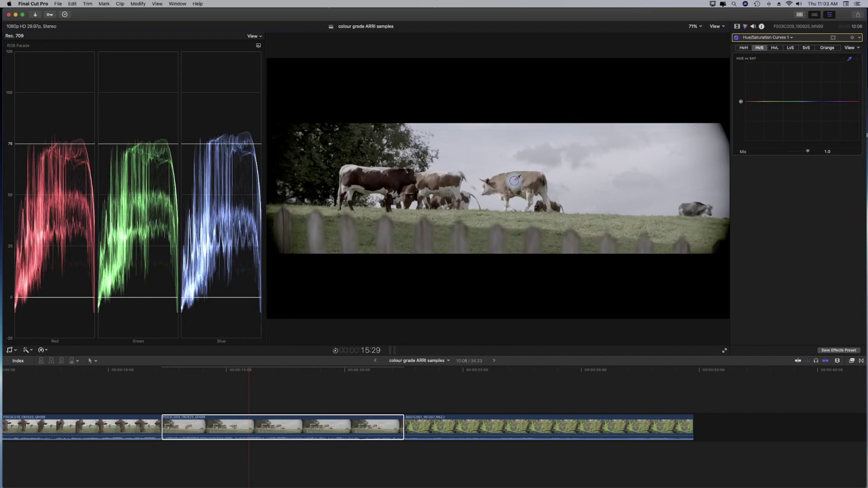
click(752, 103)
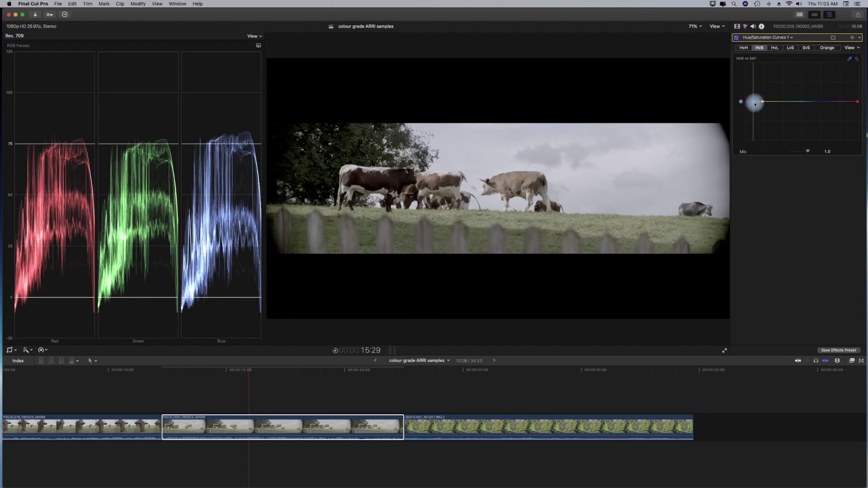
drag(755, 105, 754, 101)
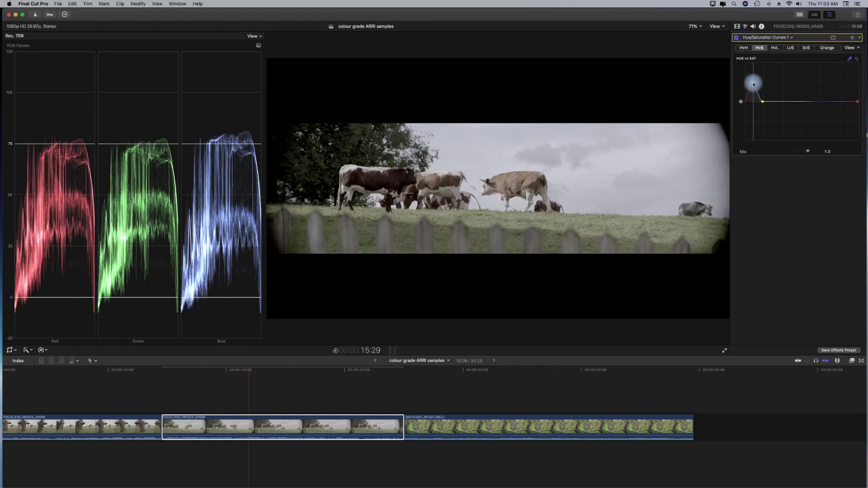
drag(755, 73, 755, 73)
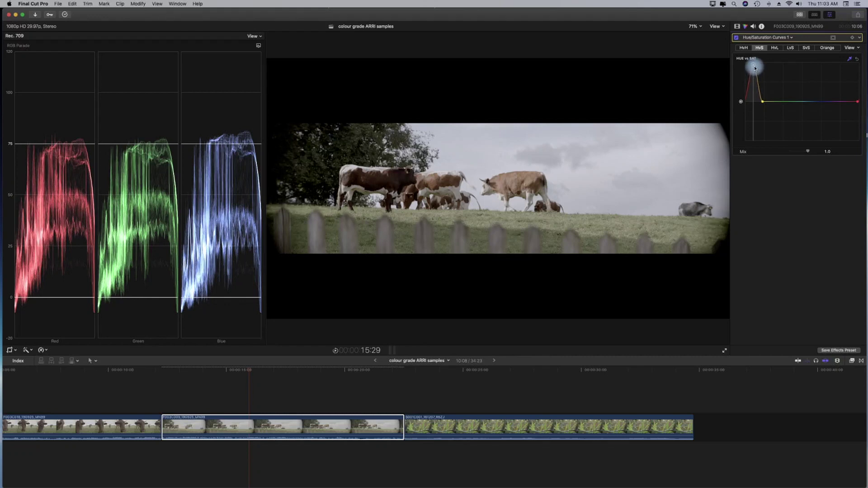
drag(754, 68, 753, 65)
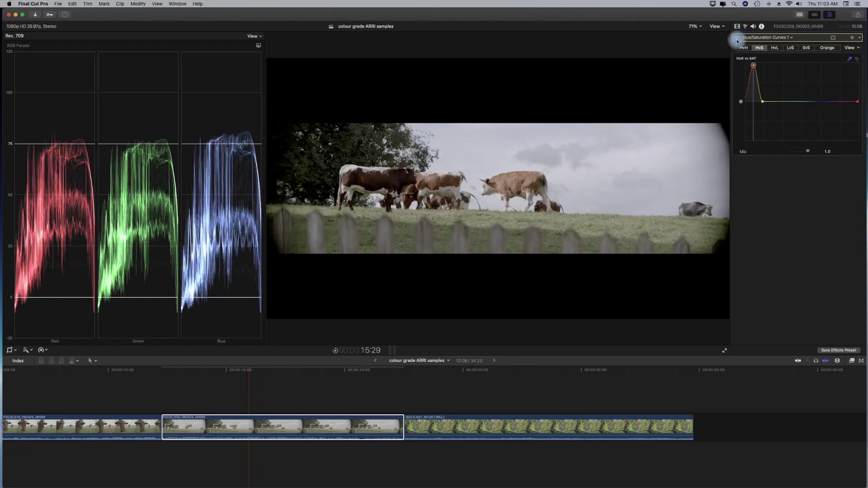
click(791, 37)
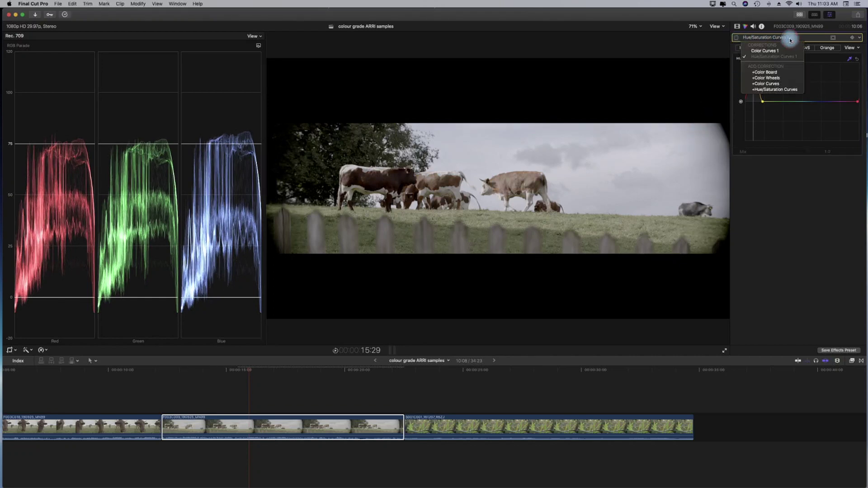
click(758, 50)
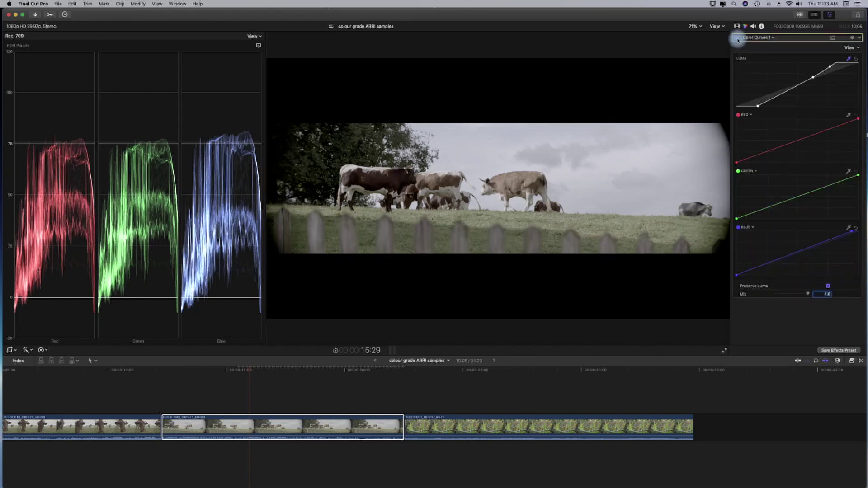
click(737, 38)
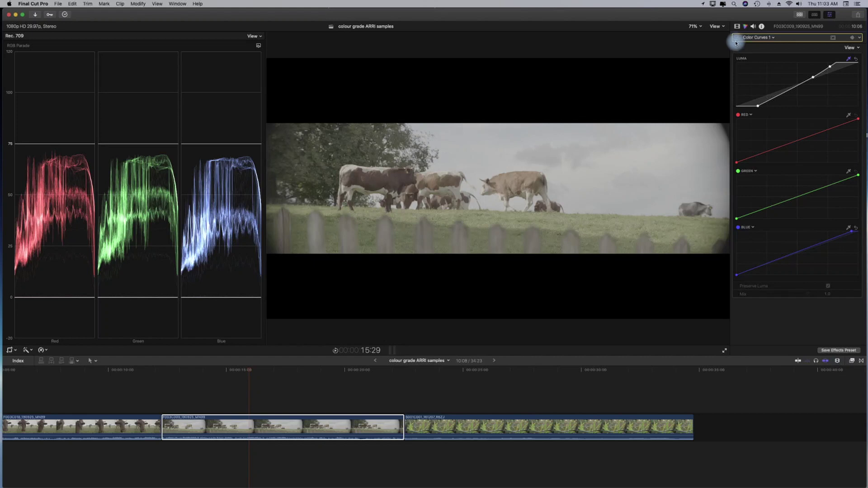
click(737, 38)
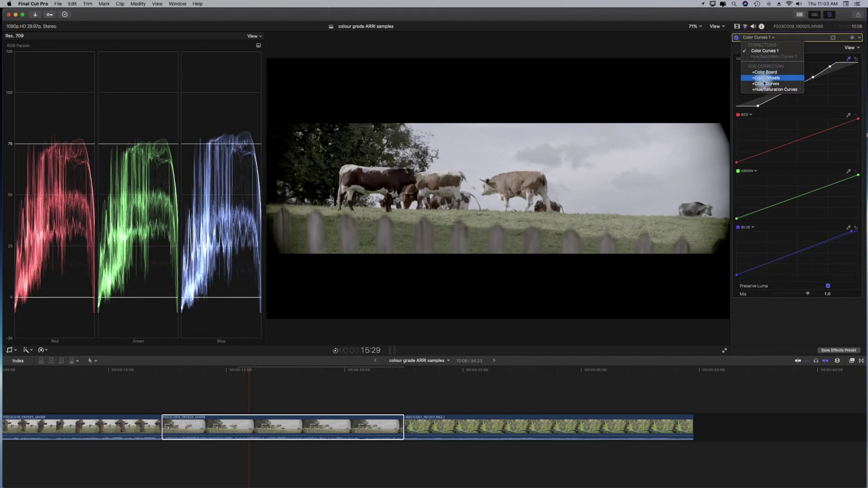
click(771, 56)
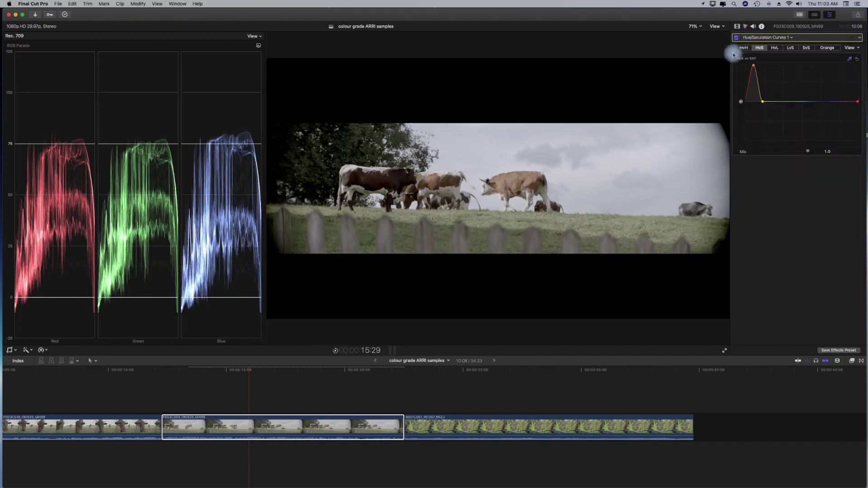
Add a second Hue/Saturation Curves correction raising the grass's yellow-green saturation, then go to the fern clip
click(791, 37)
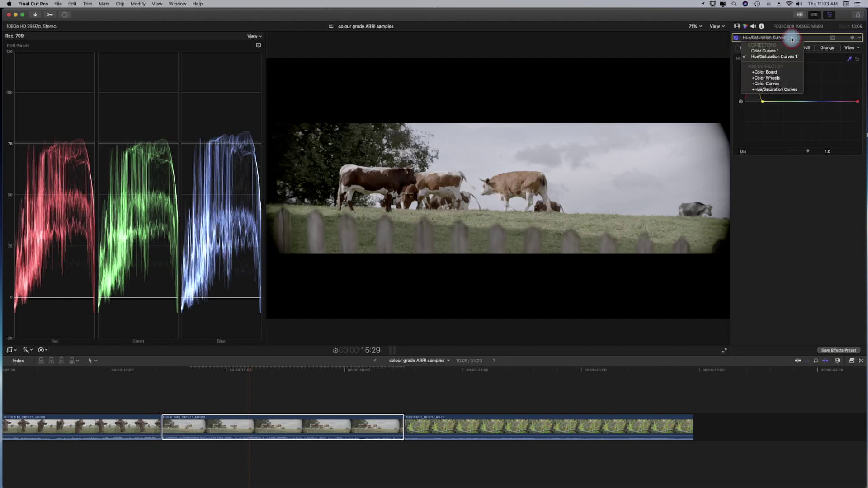
click(779, 90)
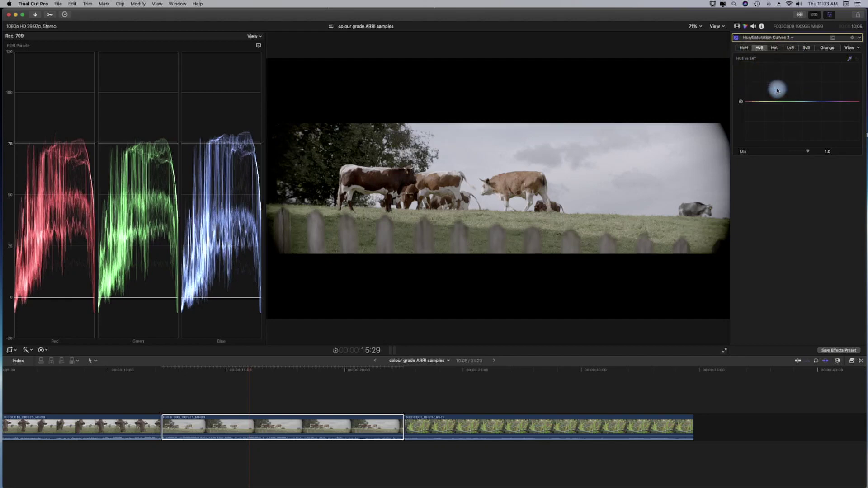
click(850, 60)
click(541, 224)
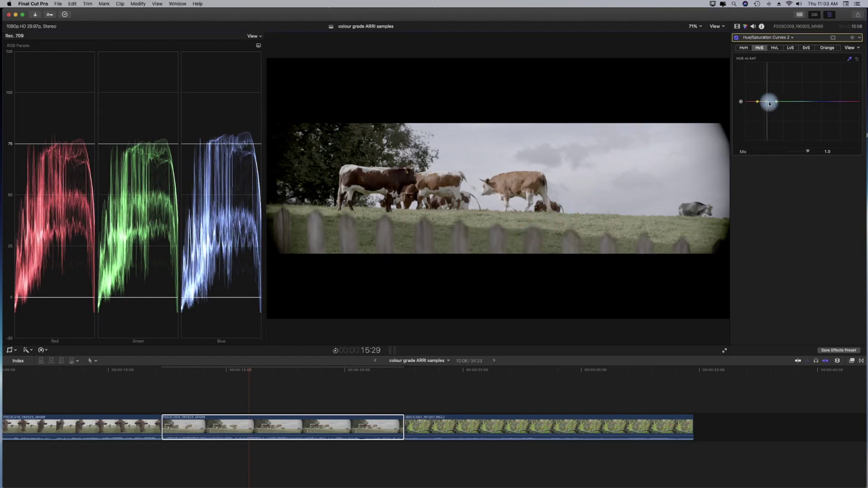
drag(767, 104, 767, 70)
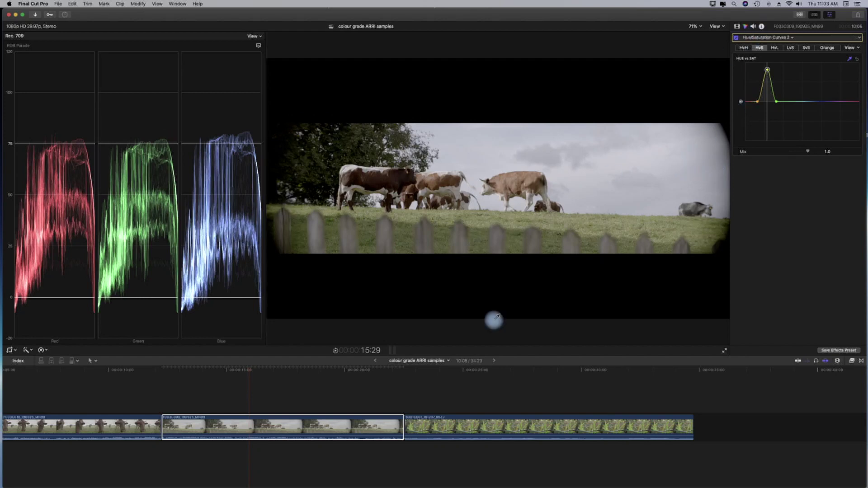
click(479, 369)
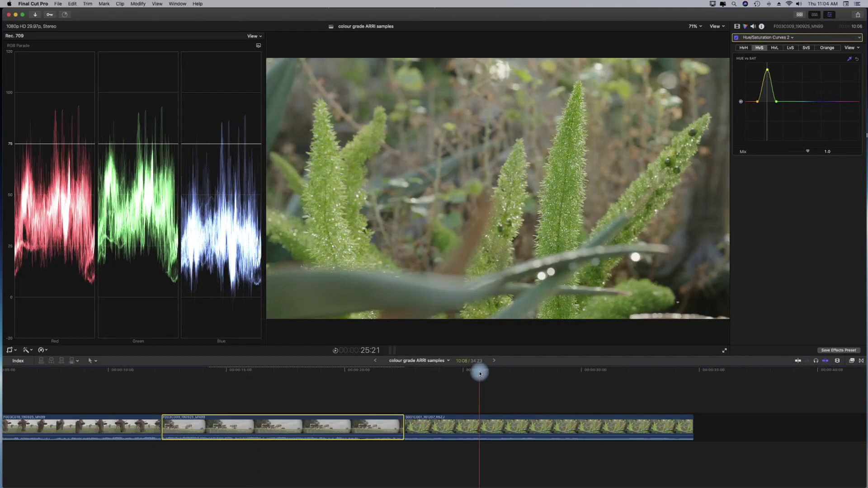
Select the fern close-up and set the scope to a luma waveform
click(497, 428)
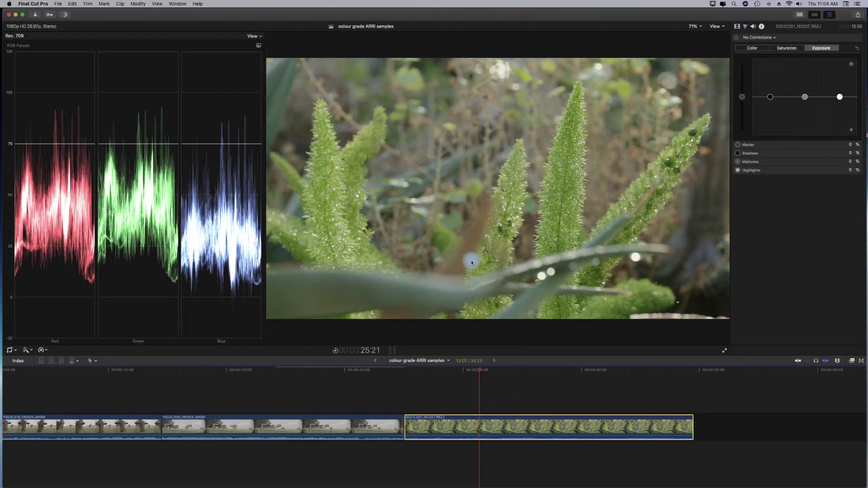
click(258, 45)
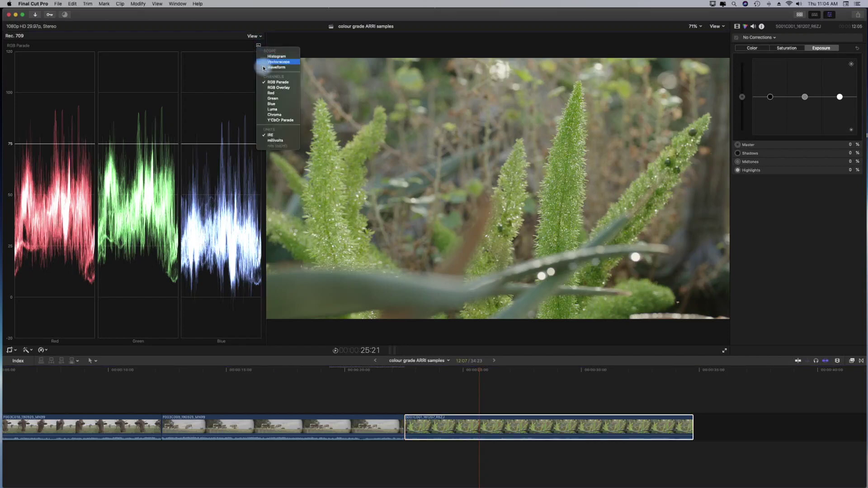
click(273, 110)
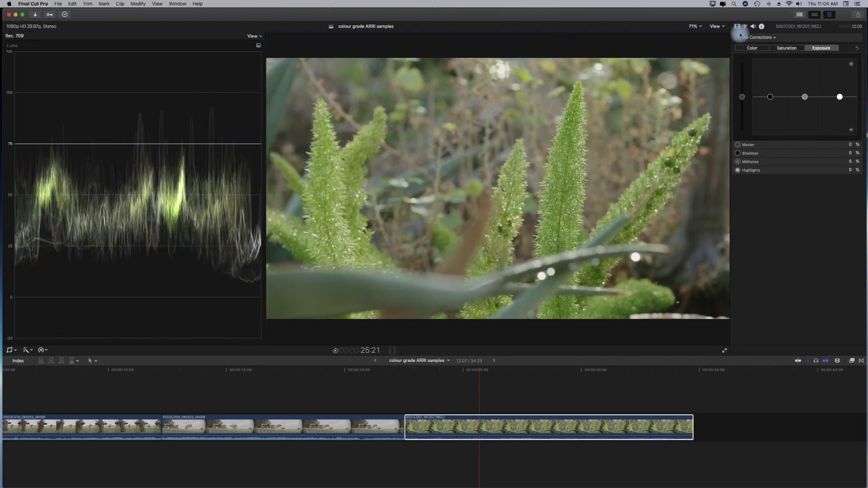
Add Color Curves to the fern, pulling the luma black point right and raising the highlights
click(775, 37)
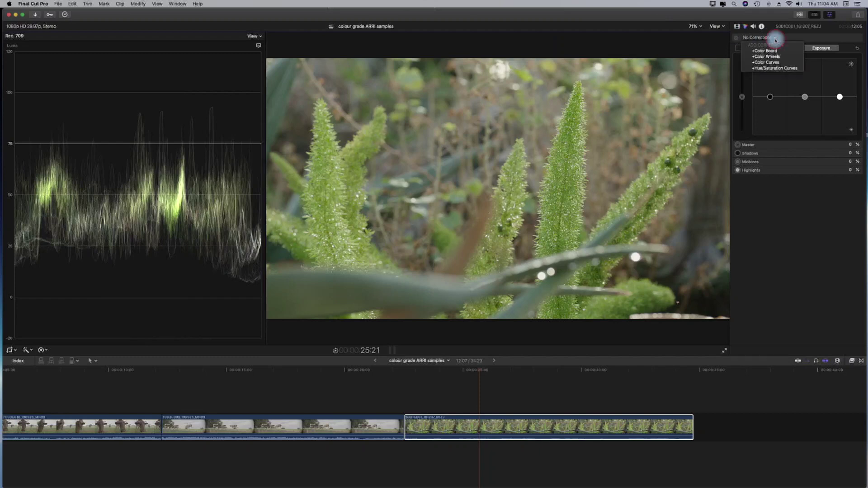
click(771, 63)
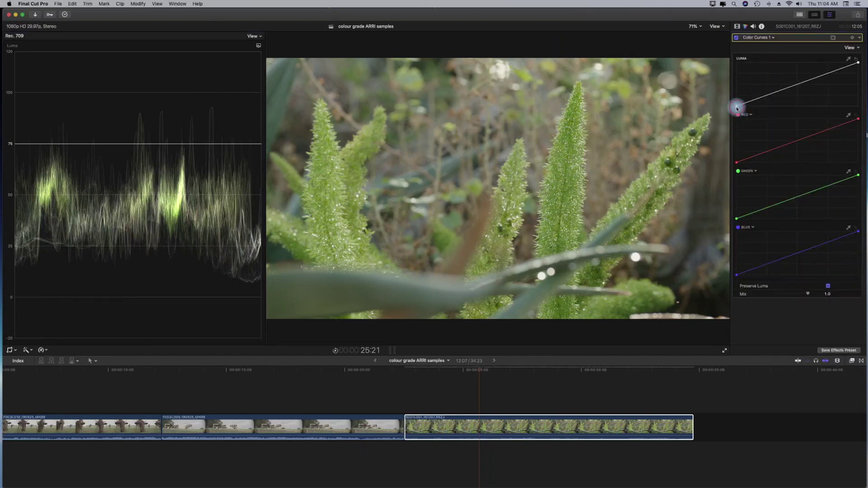
drag(737, 106, 760, 108)
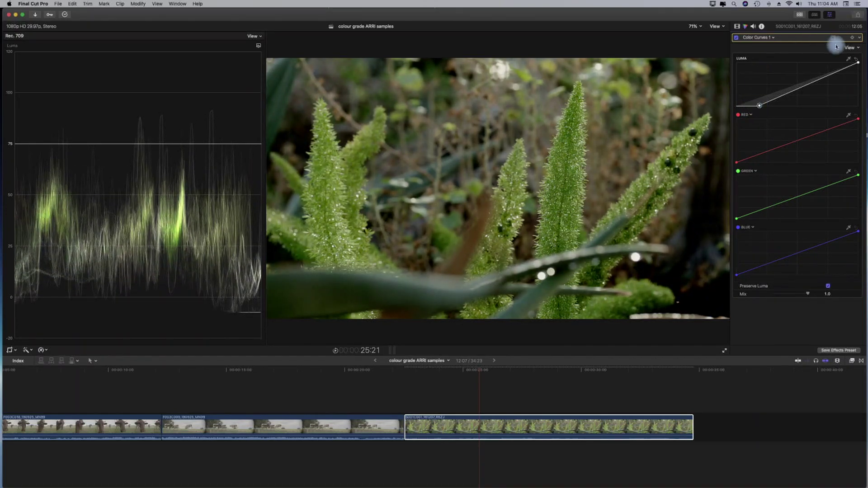
click(855, 62)
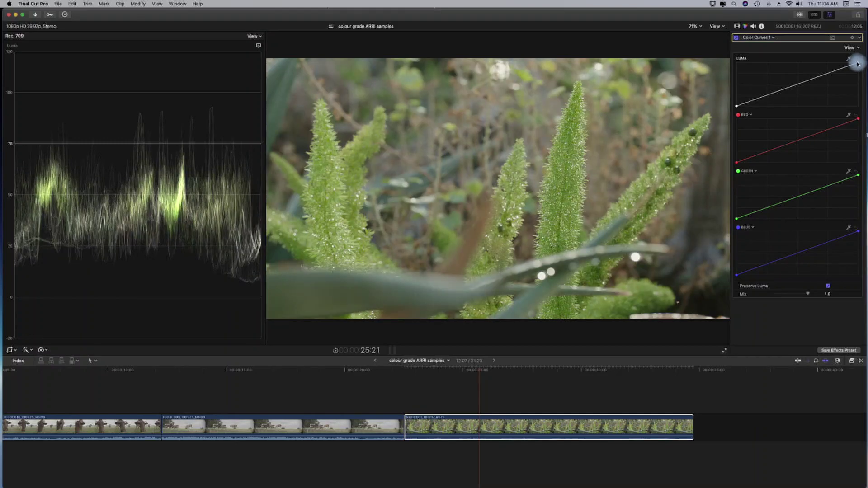
drag(737, 106, 761, 105)
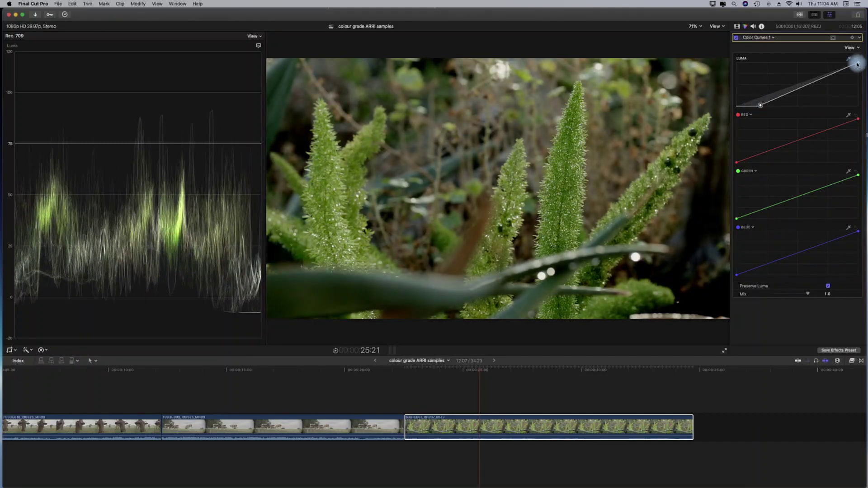
drag(857, 64, 846, 63)
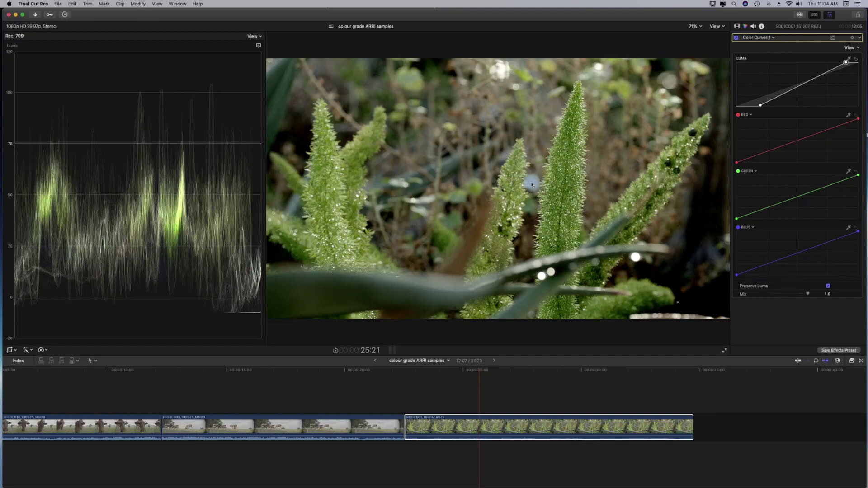
Change the waveform scope's view to RGB Parade
click(258, 47)
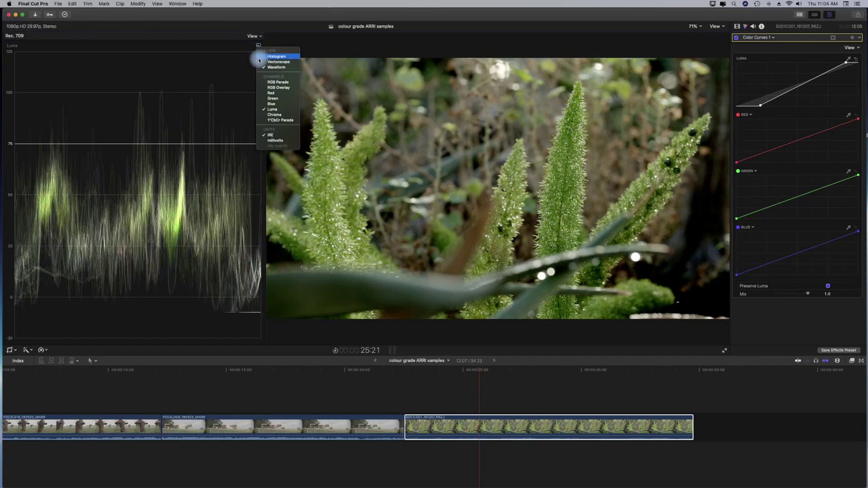
click(273, 82)
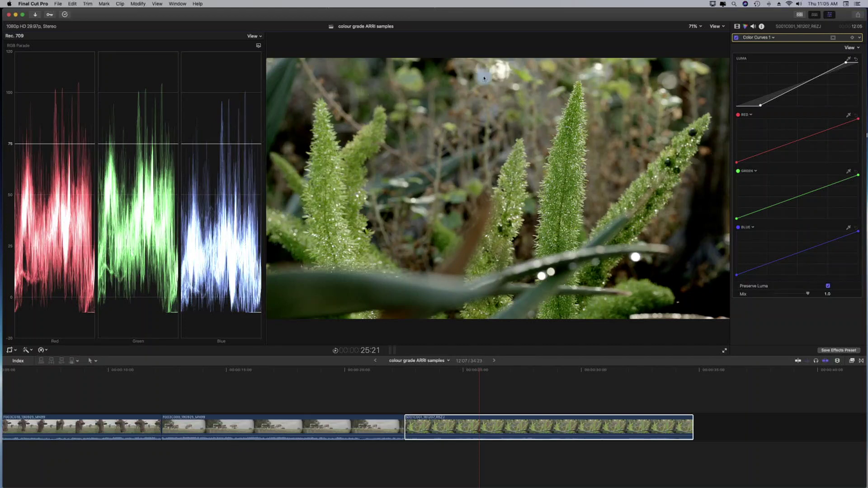
Add Hue/Saturation Curves, sample the fern's green with the HvS eyedropper, and raise its saturation
click(775, 41)
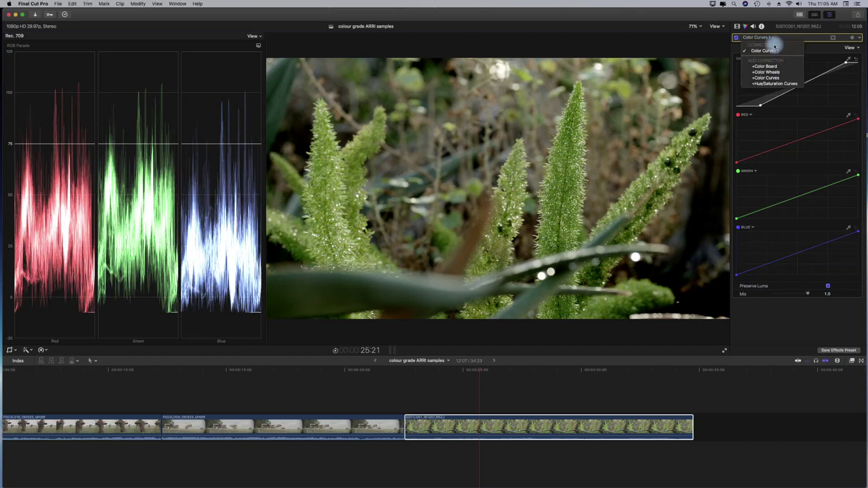
click(772, 83)
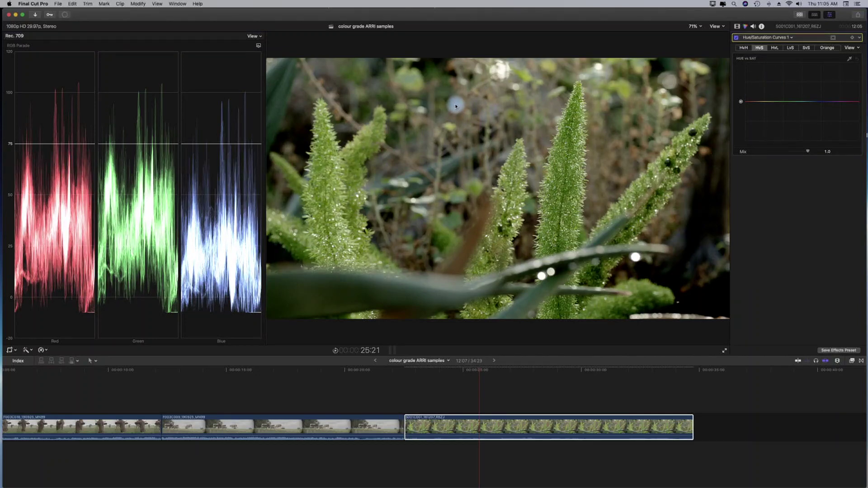
click(851, 62)
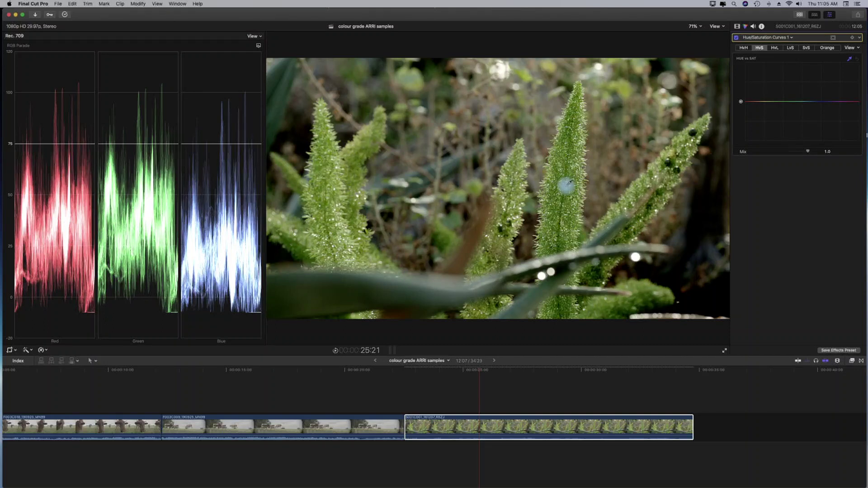
click(568, 182)
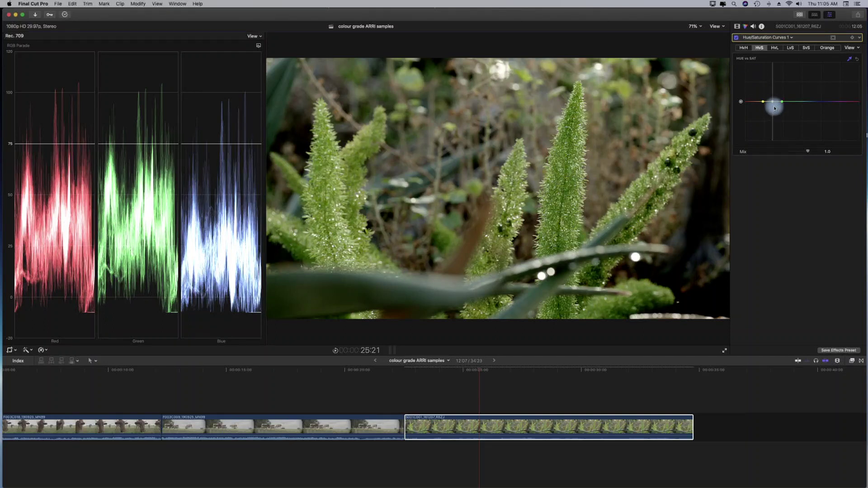
drag(774, 103, 774, 79)
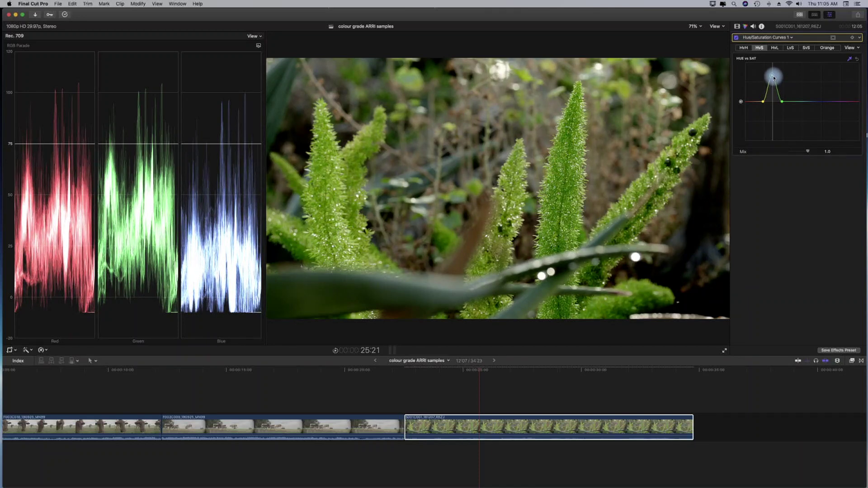
Add Hue/Saturation Curves 2 and use Hue vs Hue to shift the fern's sampled green toward golden yellow
click(791, 38)
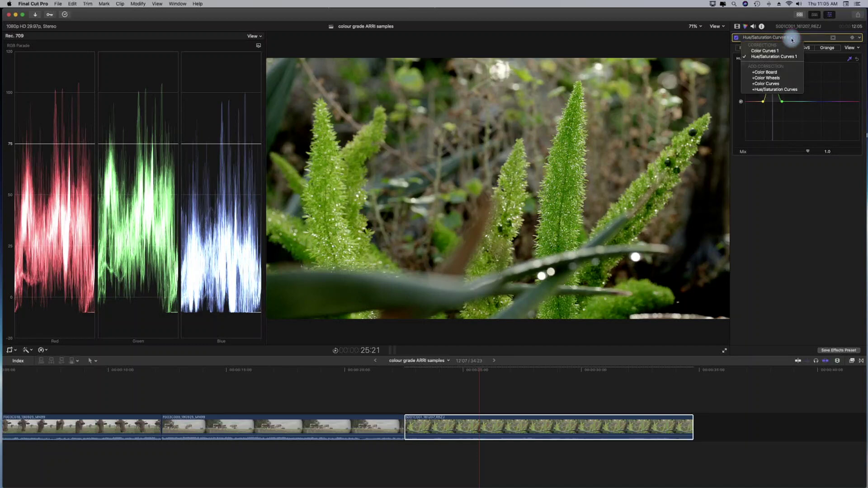
click(773, 90)
click(745, 49)
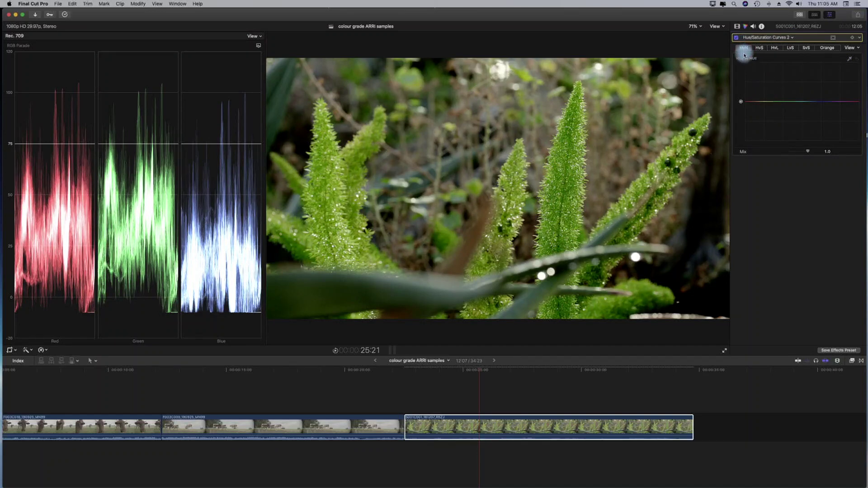
click(850, 59)
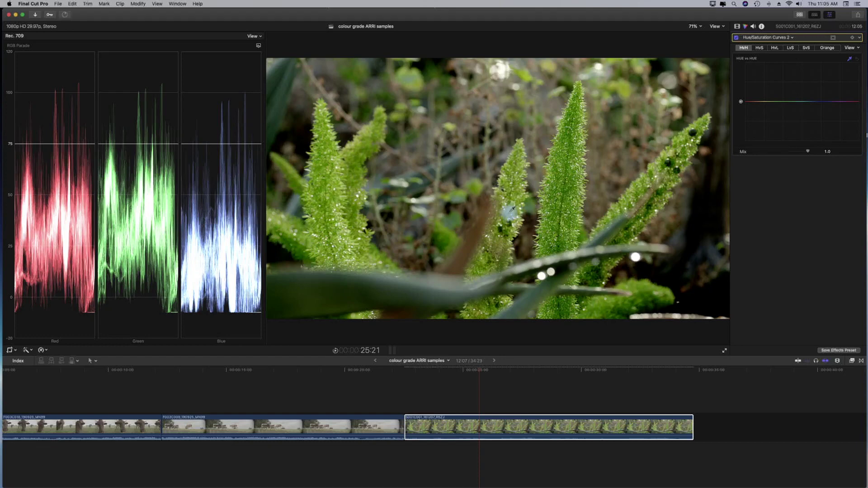
click(562, 203)
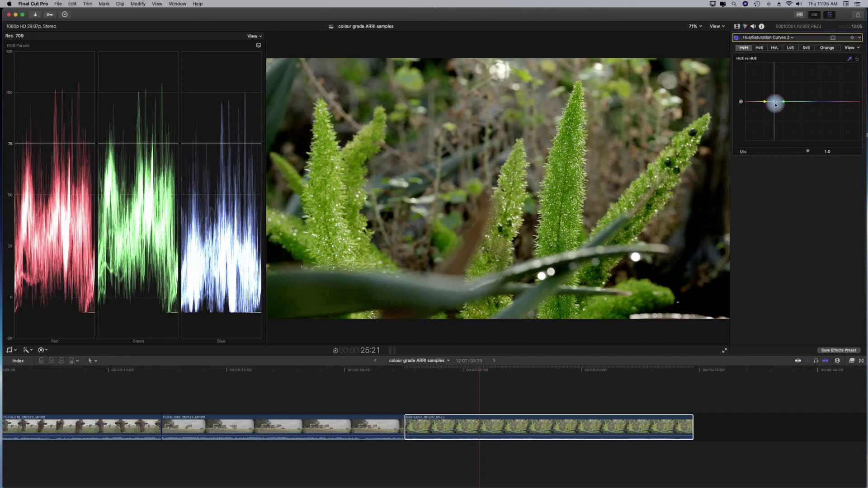
drag(776, 105, 776, 89)
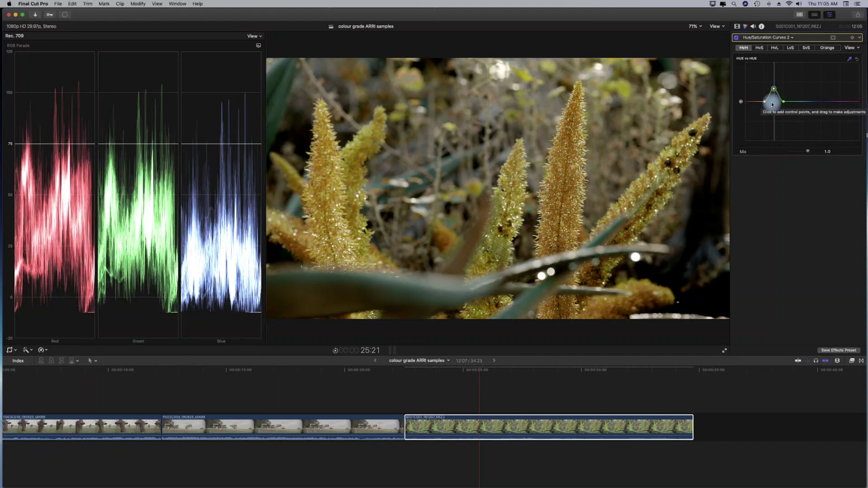
click(794, 40)
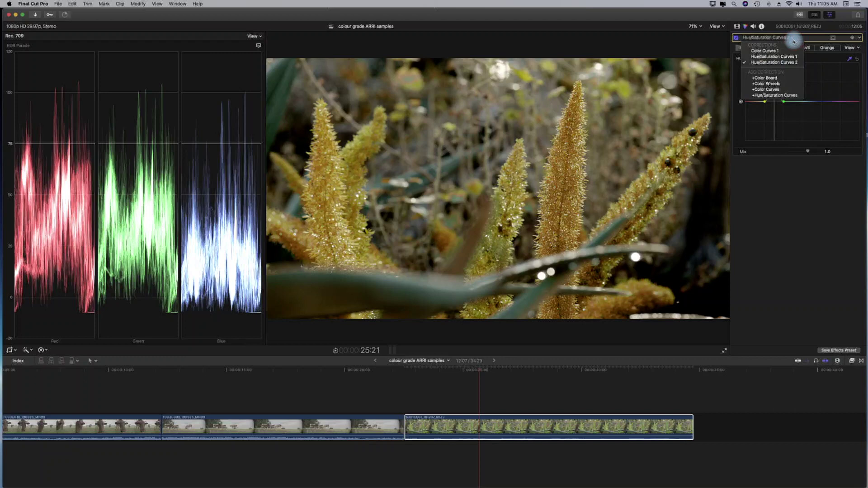
Add Color Wheels, disable Hue/Saturation Curves 1 and 2, then add another Color Wheels correction
click(788, 84)
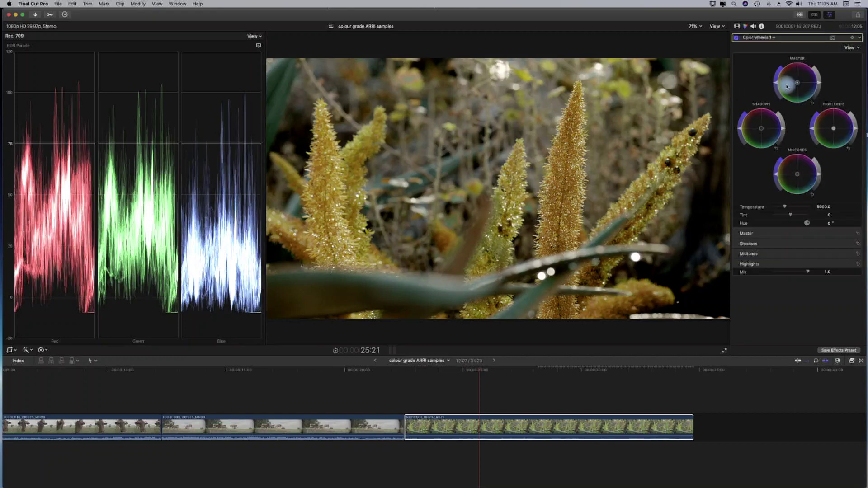
click(771, 38)
click(754, 62)
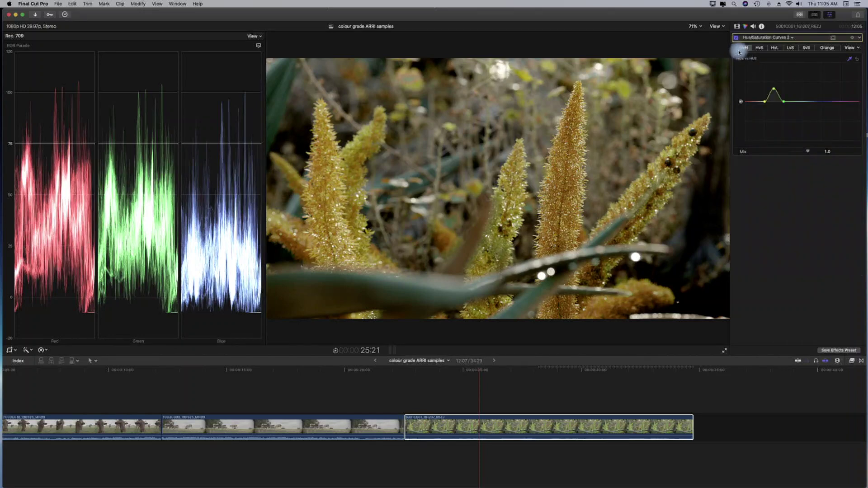
click(736, 37)
click(793, 37)
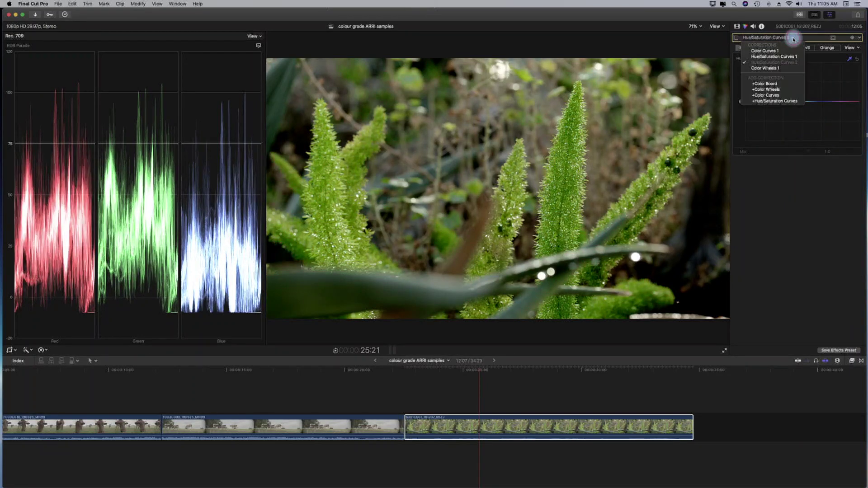
click(761, 56)
click(736, 37)
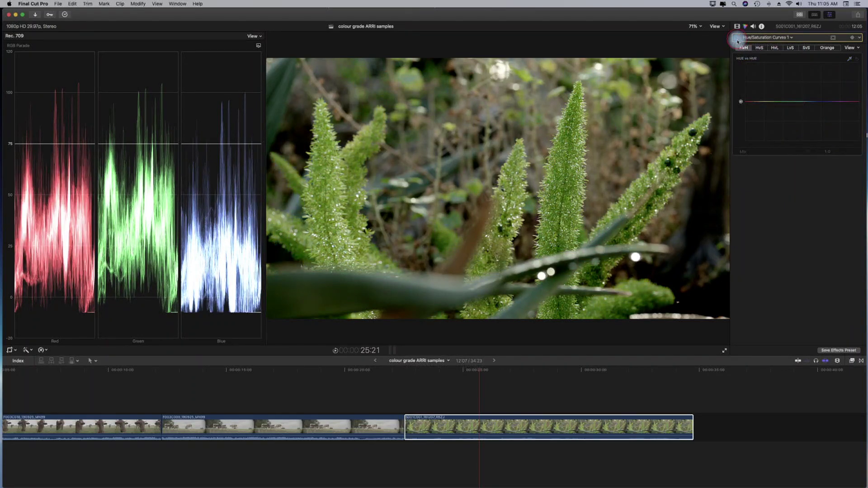
click(792, 37)
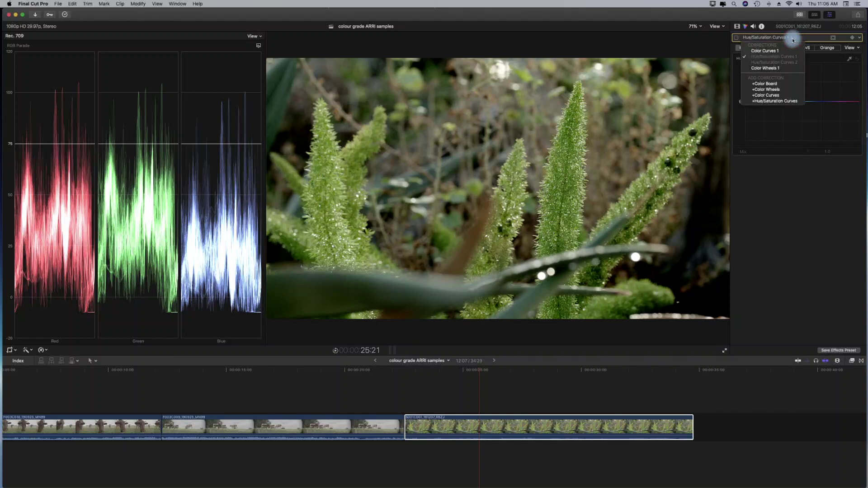
click(781, 89)
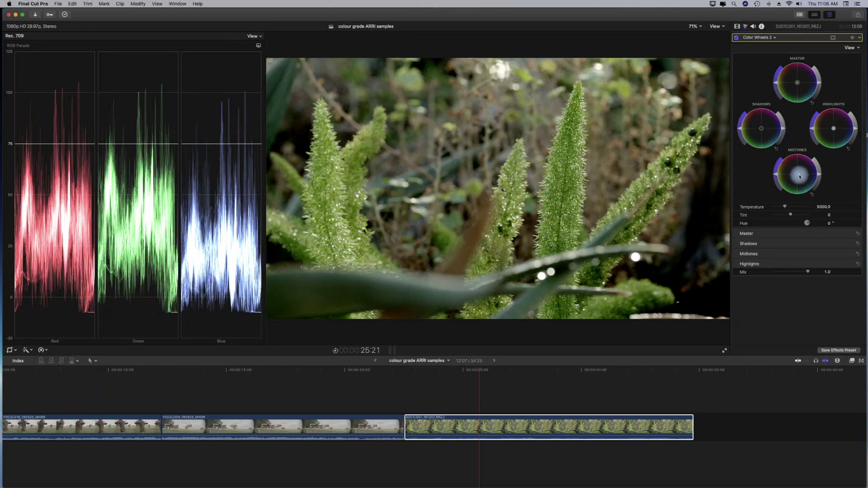
Try pushing the Midtones puck toward magenta, reset it to neutral, and expand the Shadows controls
drag(797, 174, 813, 156)
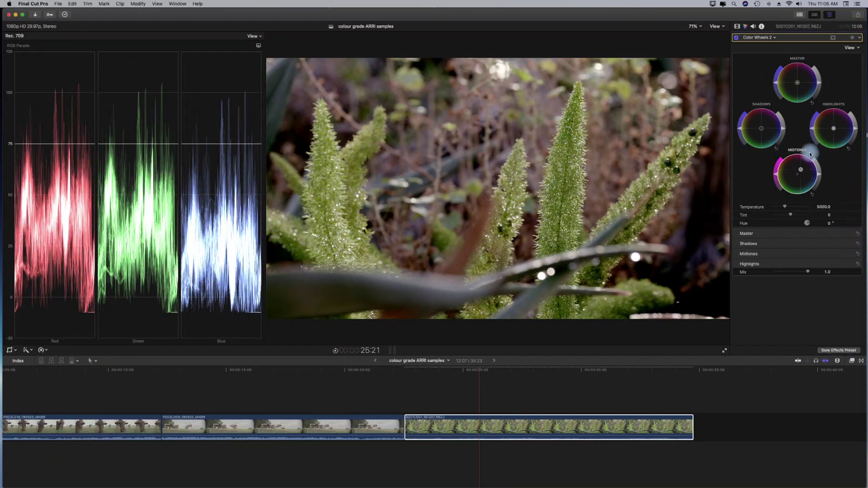
click(813, 194)
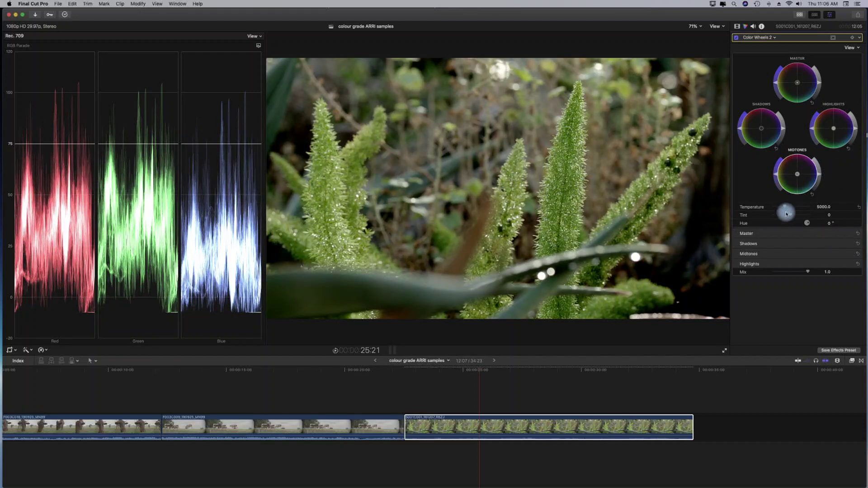
click(851, 245)
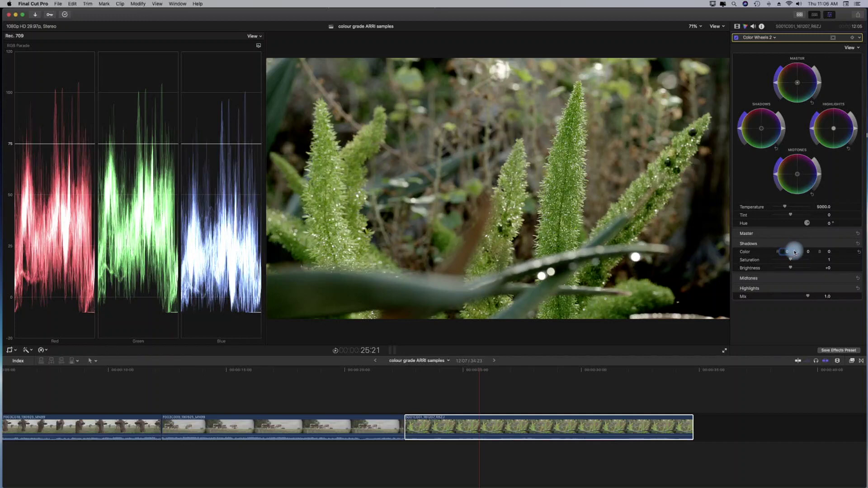
Scrub the Shadows red, green and blue values to give the fern's shadows a dark green tint
drag(788, 253, 786, 252)
drag(808, 253, 804, 254)
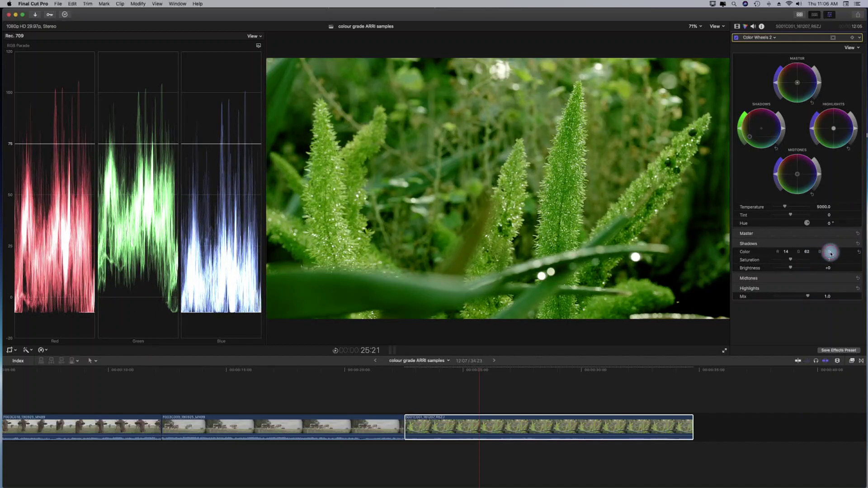
drag(829, 252, 788, 270)
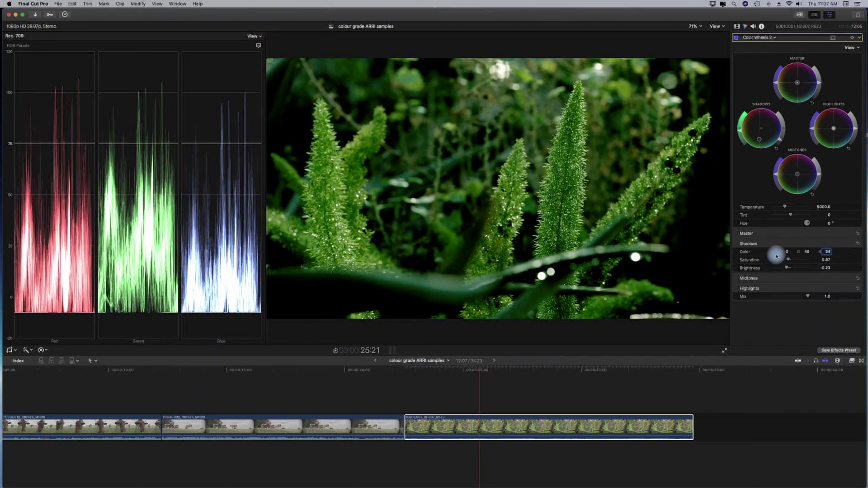